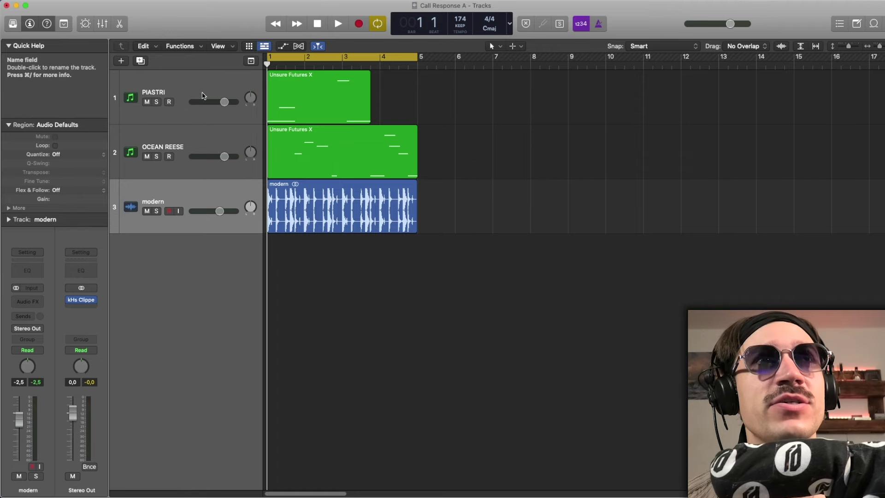
Inspect the Serum 2 instrument on the PIASTRI track, and close its plug-in window
{"action": "left_click", "coordinate": [206, 101]}
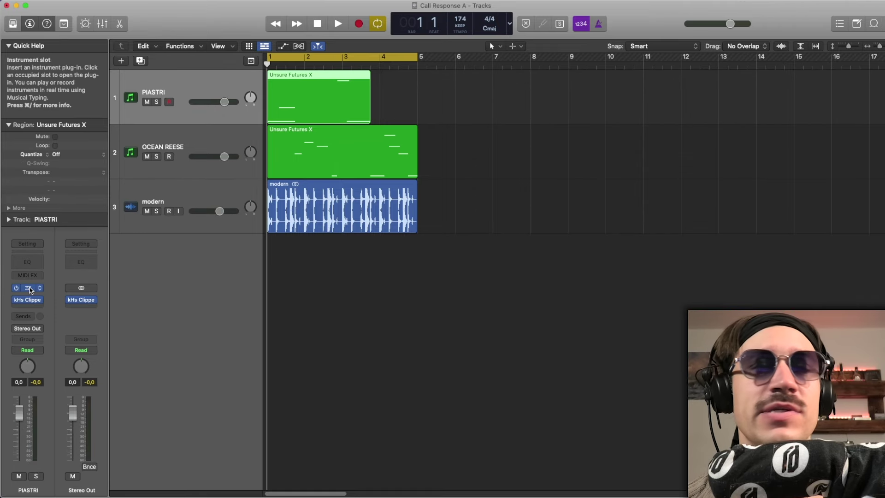
{"action": "left_click", "coordinate": [29, 288]}
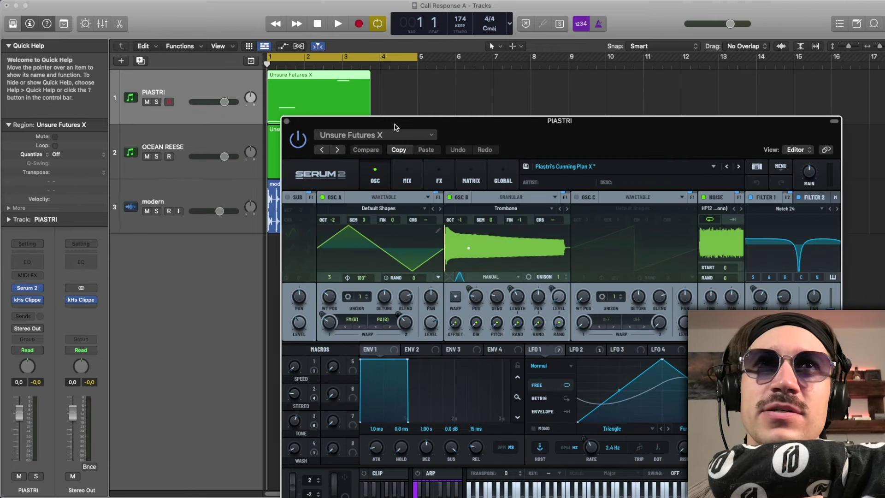
{"action": "left_click_drag", "start_coordinate": [392, 122], "coordinate": [285, 47]}
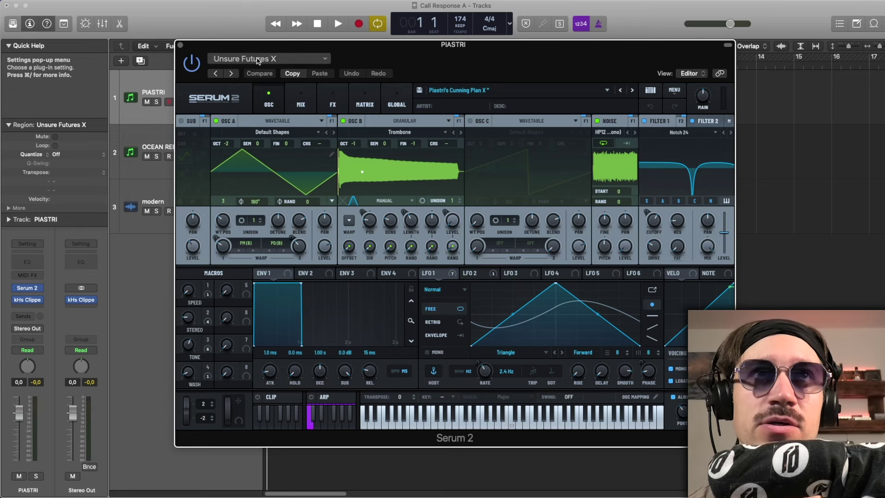
{"action": "left_click", "coordinate": [179, 47]}
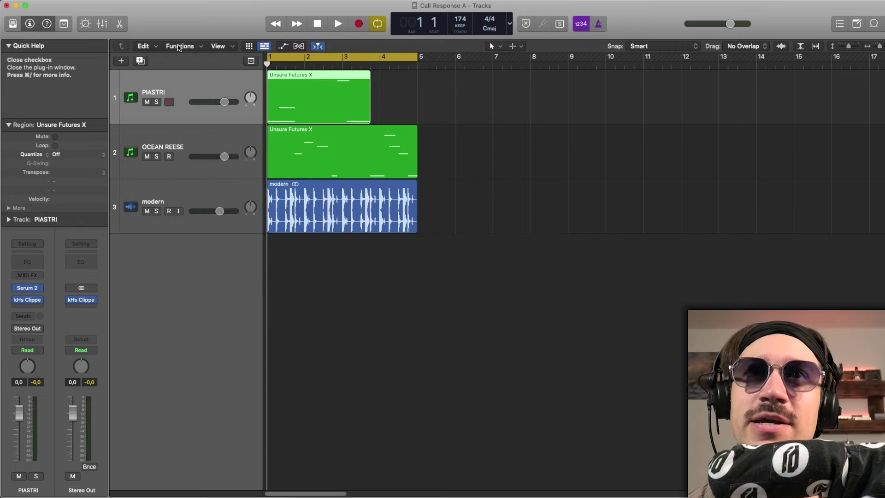
{"action": "left_click", "coordinate": [358, 265]}
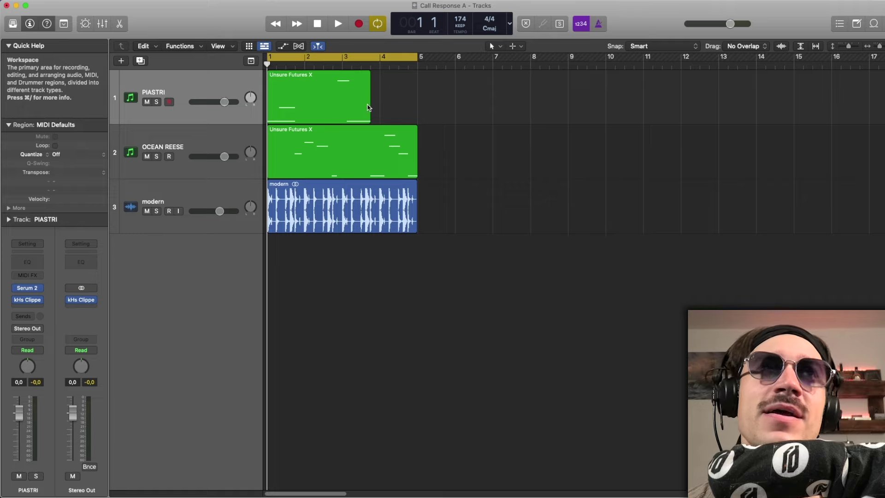
{"action": "left_click_drag", "start_coordinate": [479, 233], "coordinate": [325, 118]}
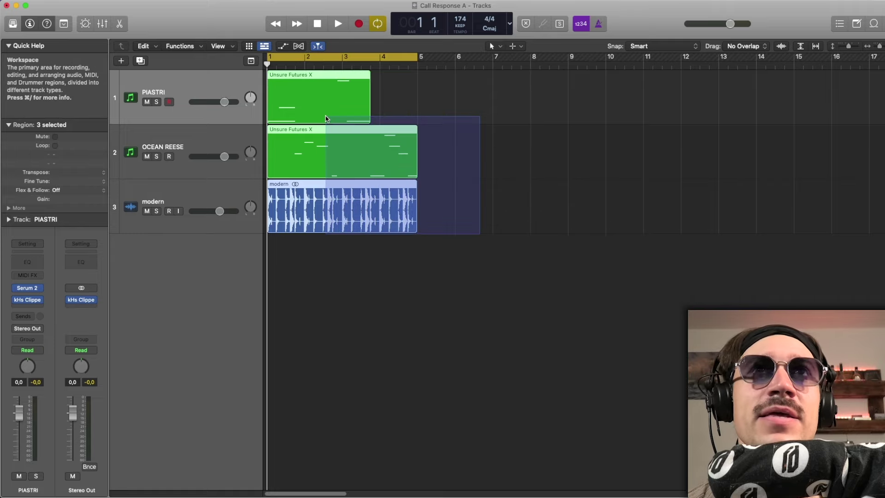
{"action": "left_click", "coordinate": [490, 228]}
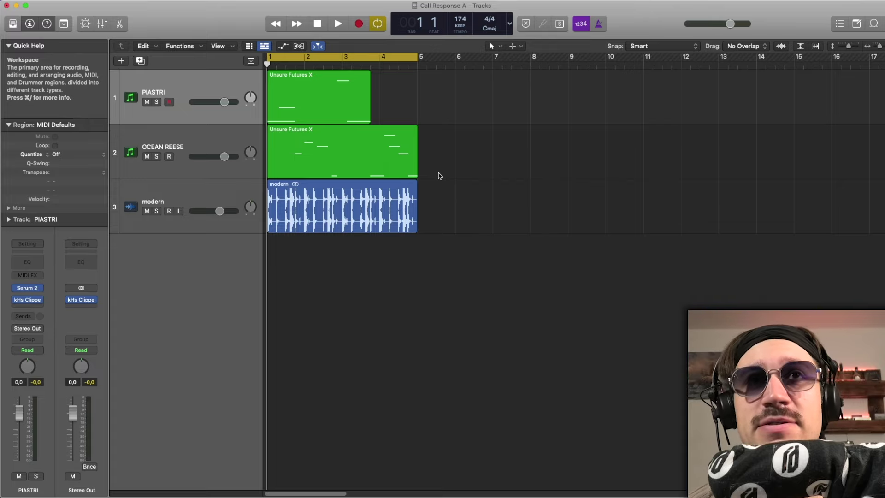
{"action": "left_click", "coordinate": [330, 104]}
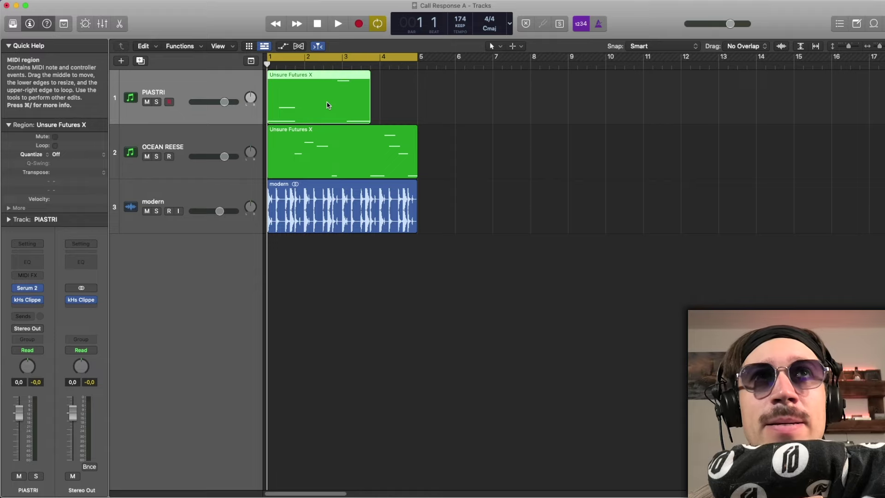
{"action": "left_click", "coordinate": [387, 90]}
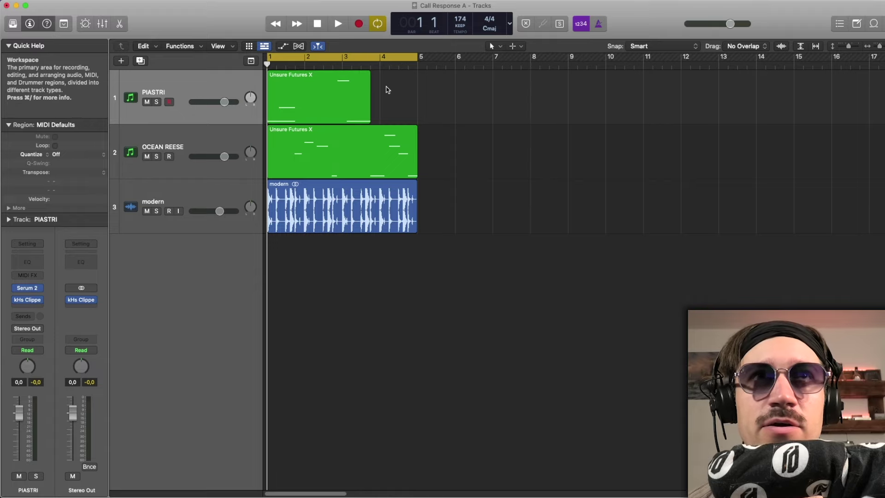
Listen to the four-bar loop with all three tracks playing
{"action": "key", "text": "space"}
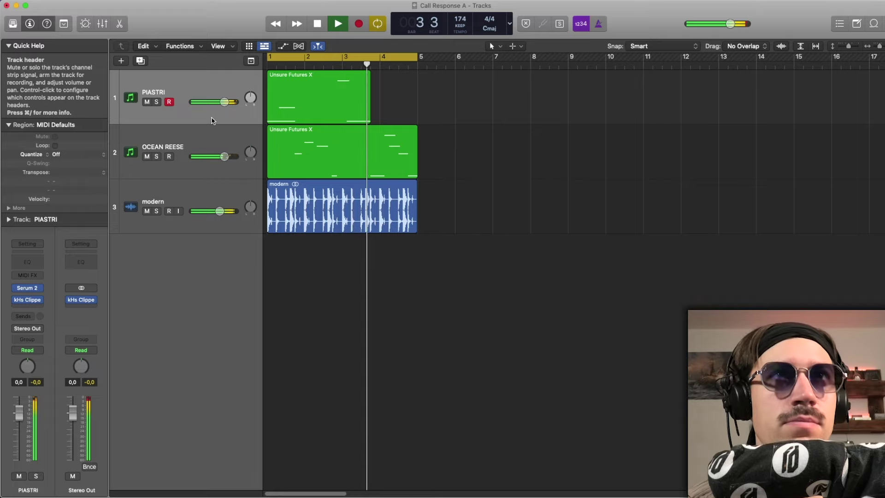
{"action": "key", "text": "space"}
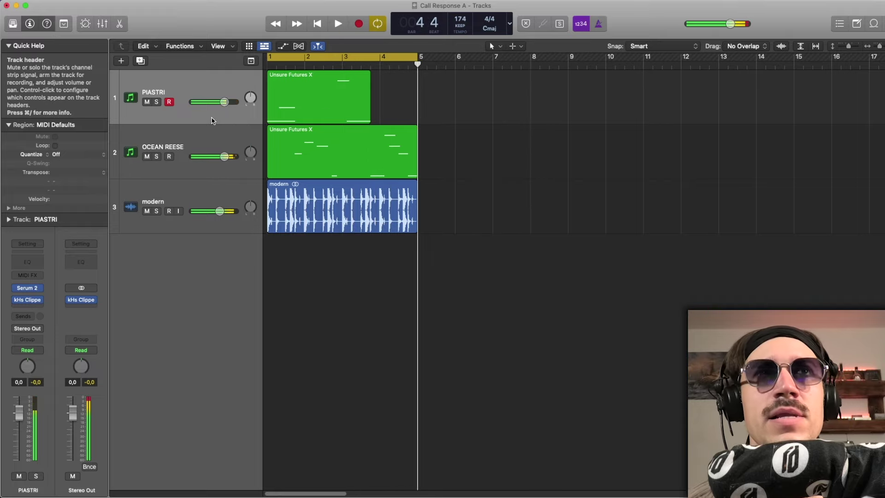
Solo PIASTRI and OCEAN REESE, and mark the end of the first call in PIASTRI's Piano Roll with the playhead
{"action": "left_click", "coordinate": [156, 102]}
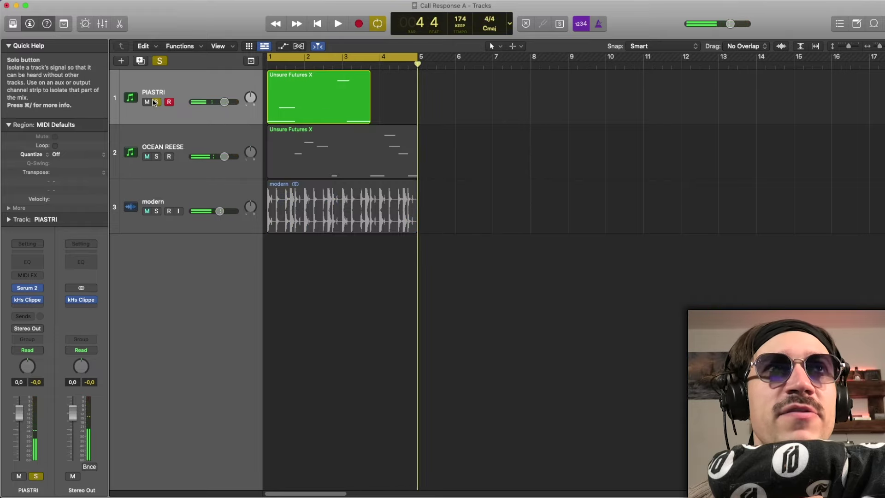
{"action": "left_click", "coordinate": [157, 156]}
{"action": "double_click", "coordinate": [289, 98]}
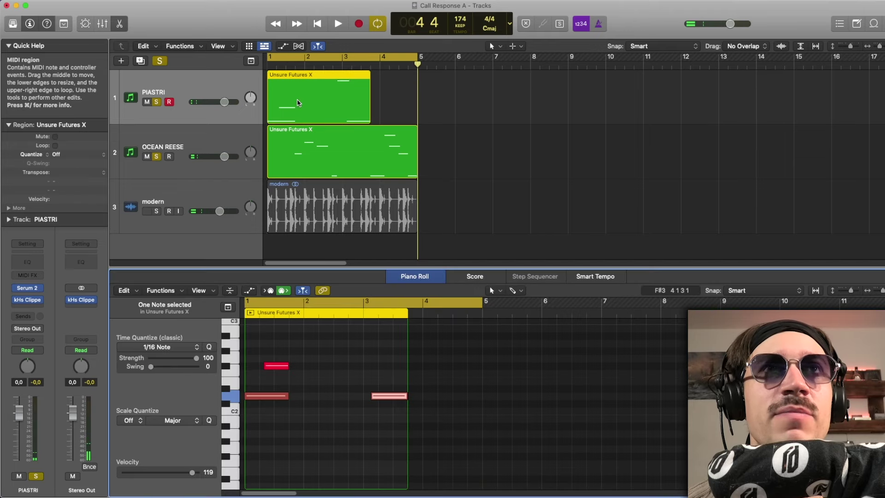
{"action": "scroll", "coordinate": [348, 379], "scroll_direction": "up", "scroll_amount": 3}
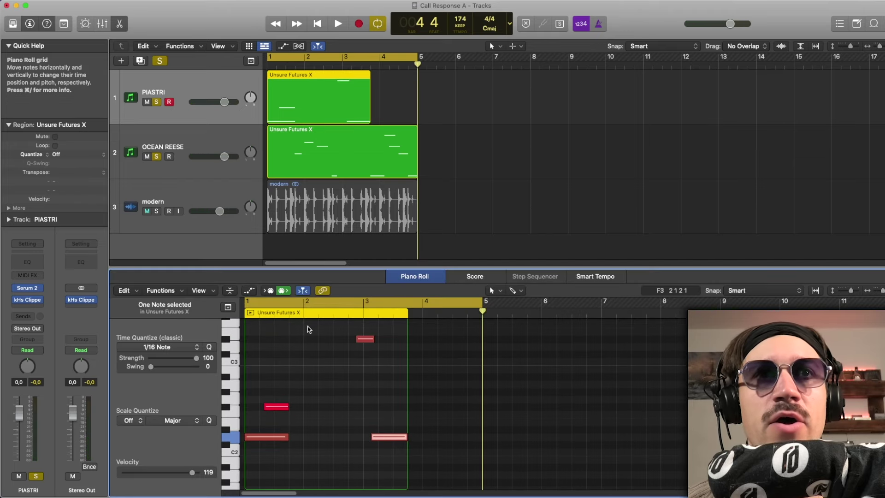
{"action": "left_click_drag", "start_coordinate": [306, 314], "coordinate": [289, 312]}
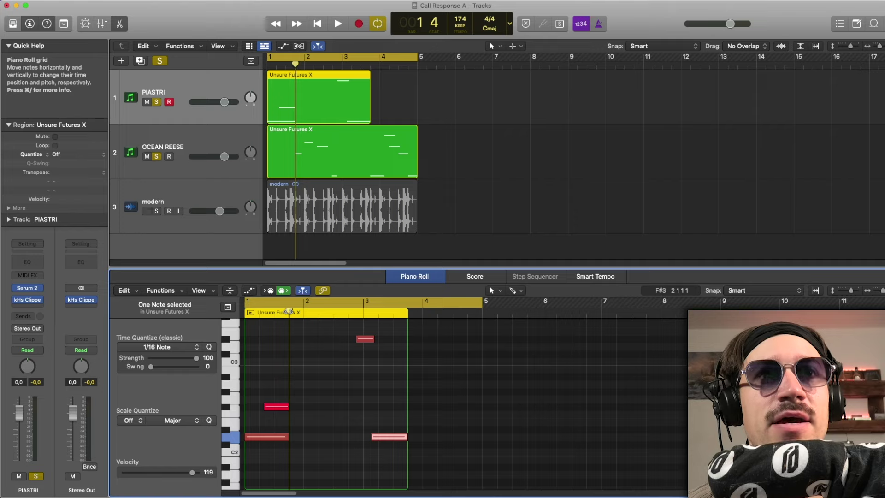
{"action": "mouse_move", "coordinate": [289, 312]}
{"action": "left_mouse_down"}
{"action": "mouse_move", "coordinate": [274, 313]}
{"action": "mouse_move", "coordinate": [288, 315]}
{"action": "left_mouse_up"}
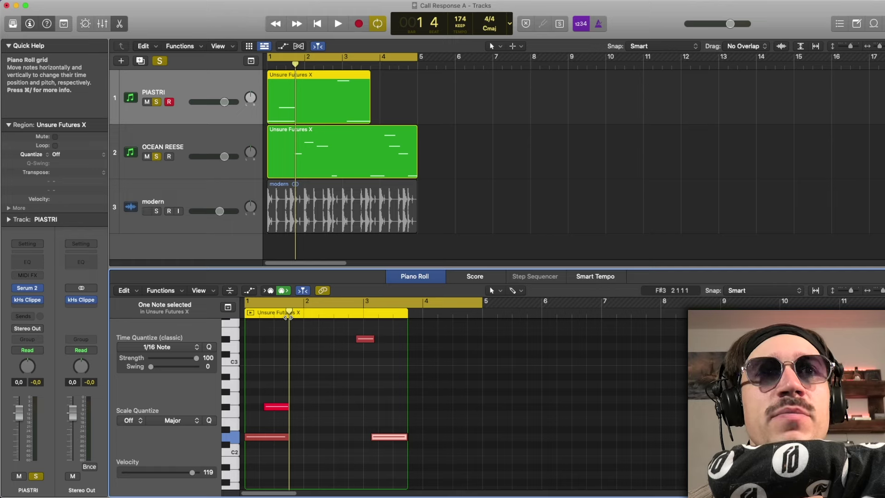
Show the OCEAN REESE notes in the Piano Roll and trace the first response with the playhead up to late bar 2
{"action": "left_click", "coordinate": [303, 168]}
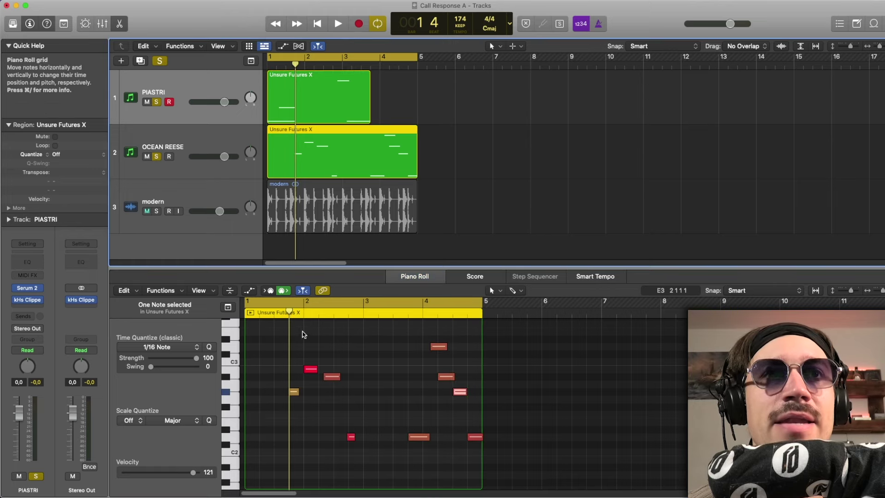
{"action": "left_click", "coordinate": [288, 313]}
{"action": "left_click_drag", "start_coordinate": [289, 312], "coordinate": [355, 312]}
{"action": "scroll", "coordinate": [349, 315], "scroll_direction": "up", "scroll_amount": 3}
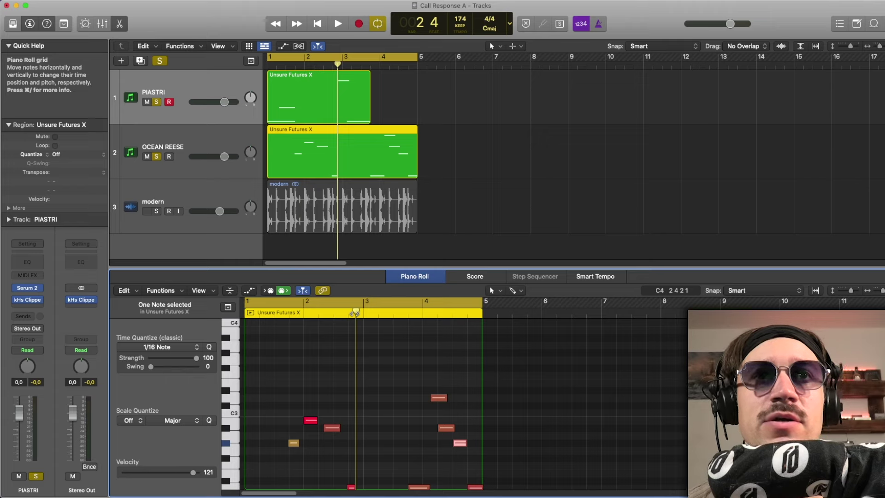
{"action": "scroll", "coordinate": [355, 312], "scroll_direction": "down", "scroll_amount": 2}
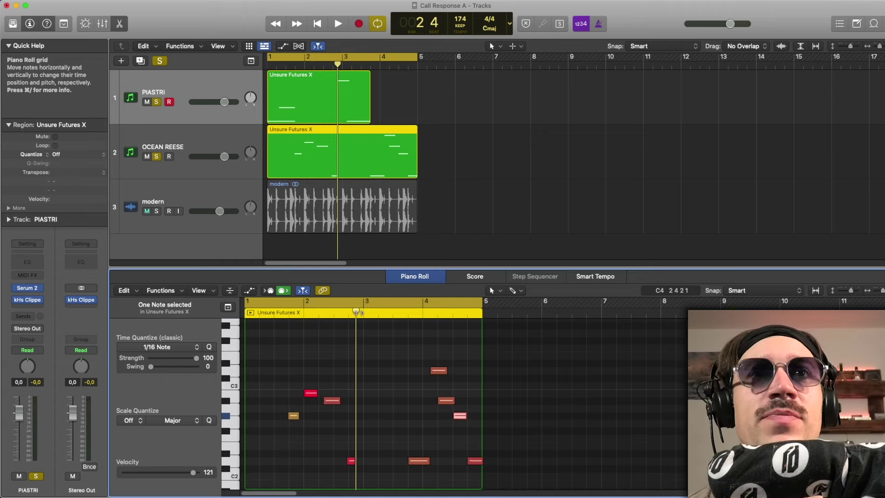
Show the PIASTRI notes and trace the second call with the playhead, ending at the end of the PIASTRI region
{"action": "left_click_drag", "start_coordinate": [355, 313], "coordinate": [363, 313]}
{"action": "left_click", "coordinate": [344, 83]}
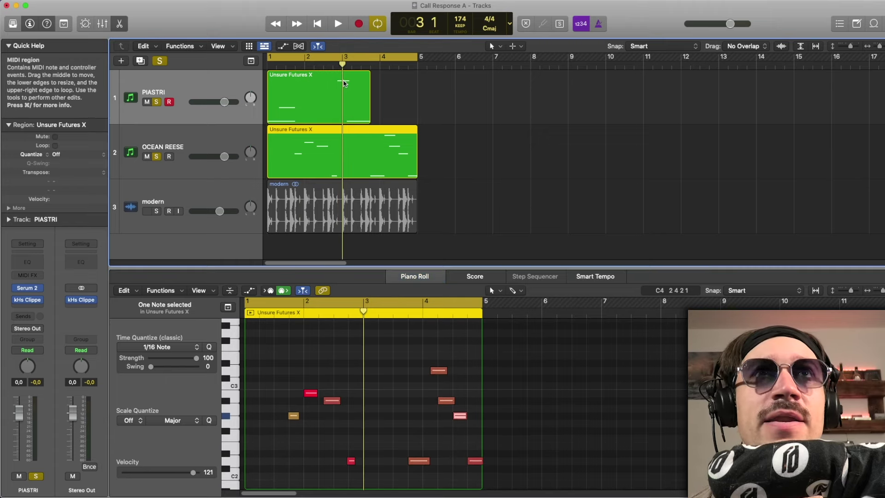
{"action": "left_click_drag", "start_coordinate": [364, 313], "coordinate": [360, 313]}
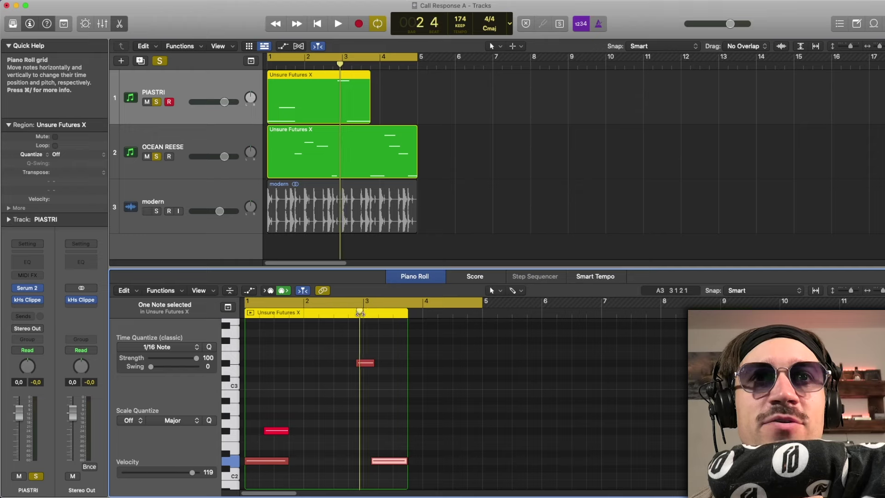
{"action": "left_click", "coordinate": [369, 67]}
{"action": "left_click_drag", "start_coordinate": [369, 66], "coordinate": [371, 67]}
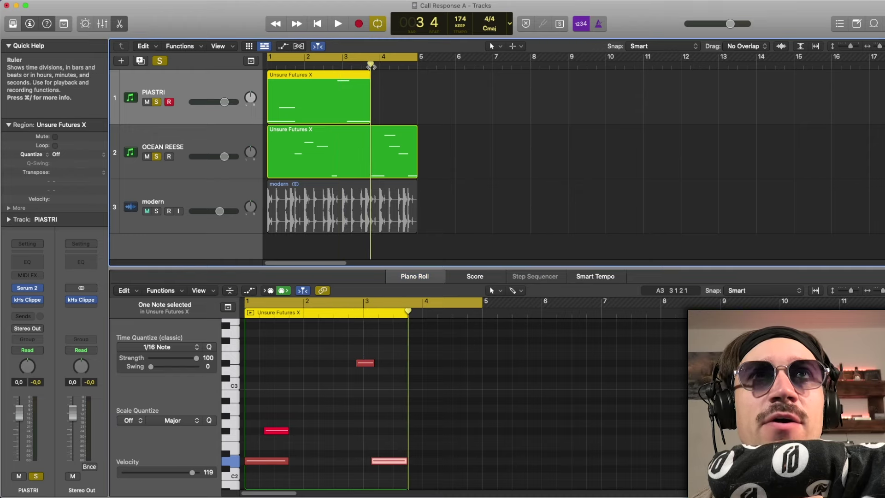
Show the OCEAN REESE notes again to examine the second response from the end of the PIASTRI region
{"action": "left_click", "coordinate": [383, 143]}
{"action": "scroll", "coordinate": [423, 403], "scroll_direction": "down", "scroll_amount": 2}
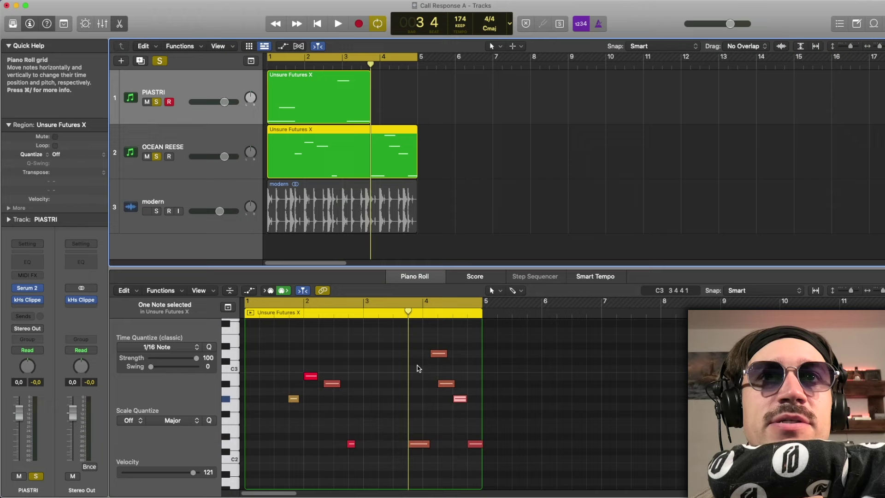
{"action": "left_click", "coordinate": [407, 312]}
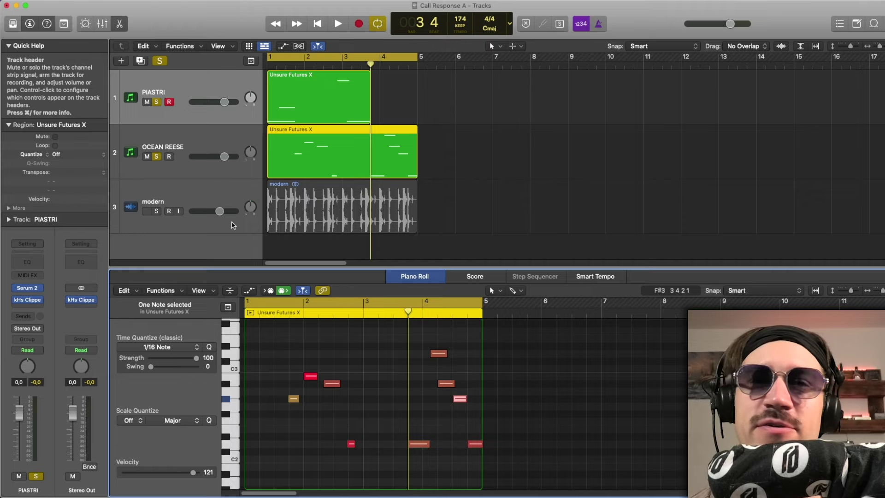
Unsolo PIASTRI and OCEAN REESE, and listen to the loop with the modern drum track included
{"action": "left_click", "coordinate": [157, 102]}
{"action": "left_click", "coordinate": [157, 157]}
{"action": "key", "text": "space"}
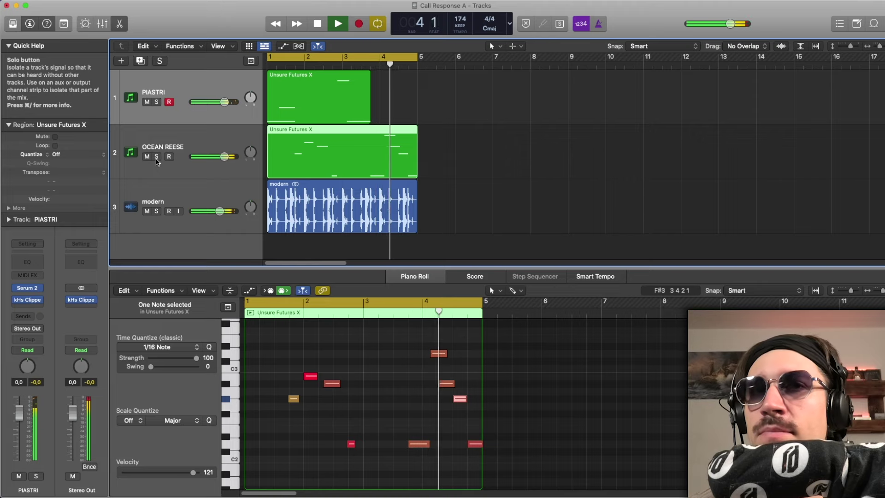
{"action": "key", "text": "space"}
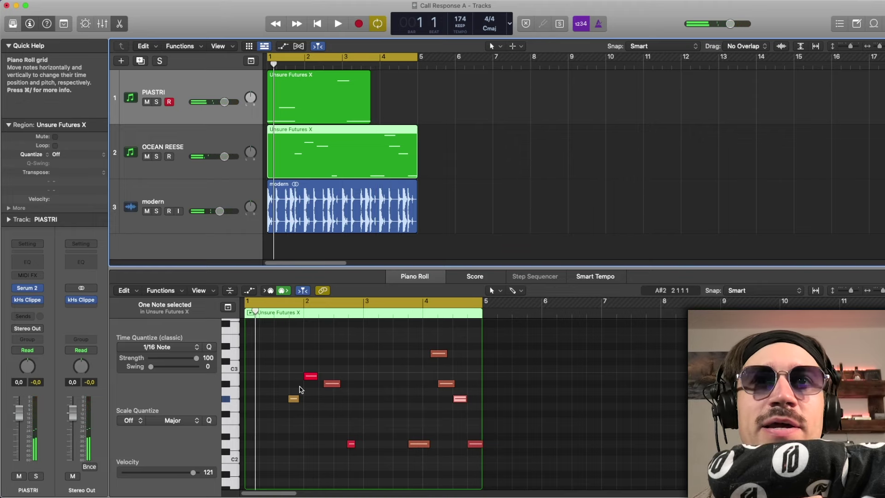
{"action": "scroll", "coordinate": [341, 375], "scroll_direction": "down", "scroll_amount": 2}
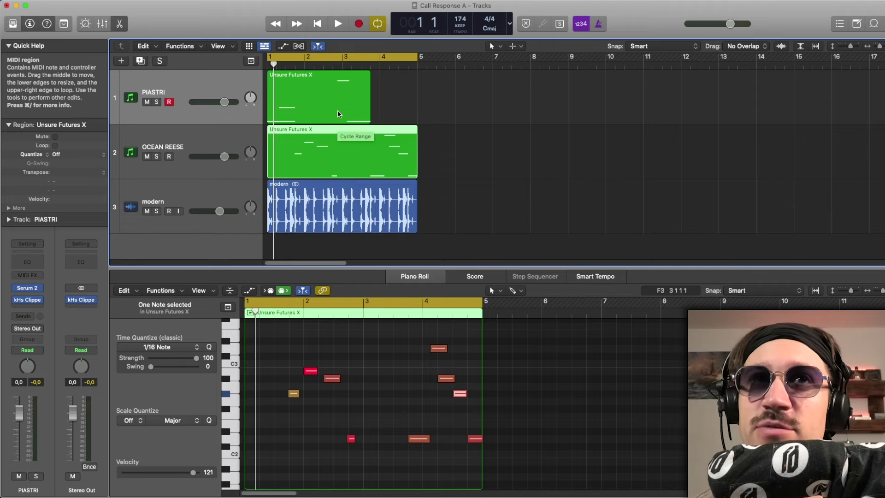
{"action": "key", "text": "space"}
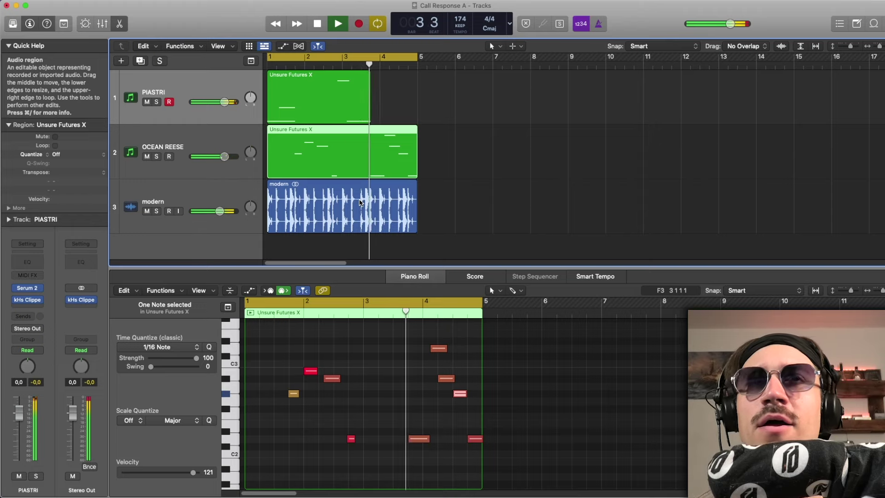
{"action": "key", "text": "space"}
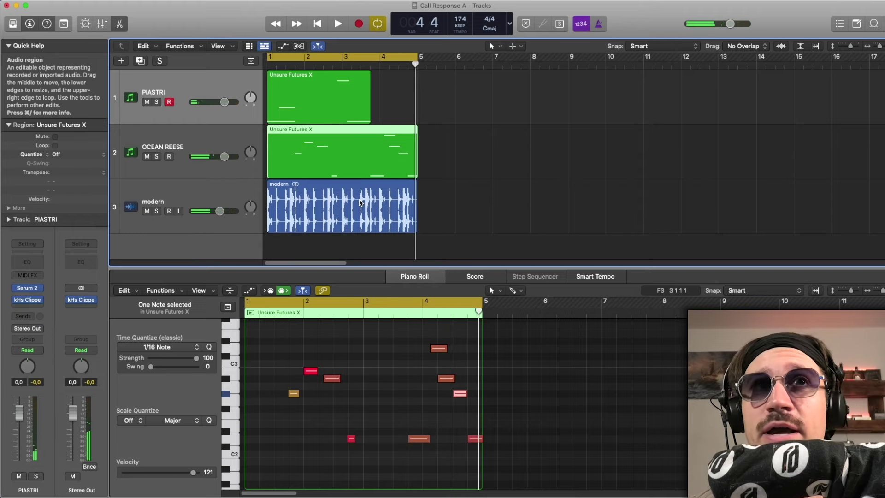
Check PIASTRI's Serum 2 patch, and audition the PIASTRI track on its own in solo
{"action": "left_click", "coordinate": [24, 292]}
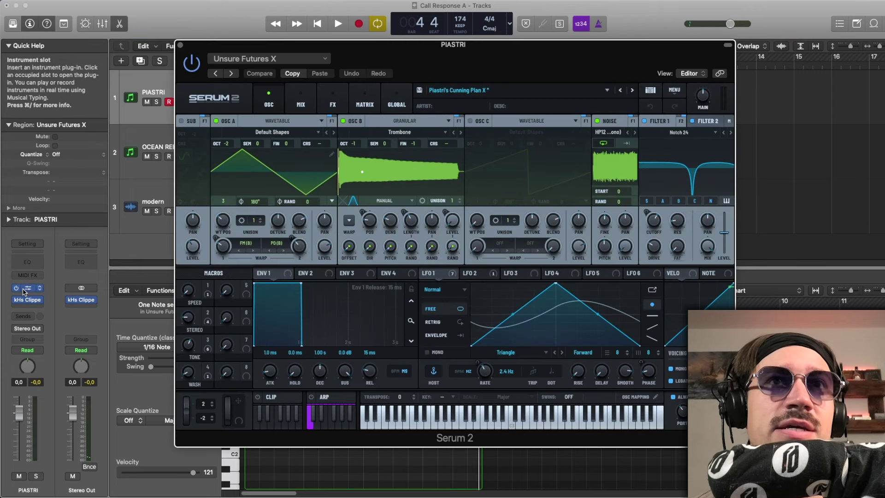
{"action": "left_click", "coordinate": [179, 43]}
{"action": "left_click", "coordinate": [156, 102]}
{"action": "key", "text": "space"}
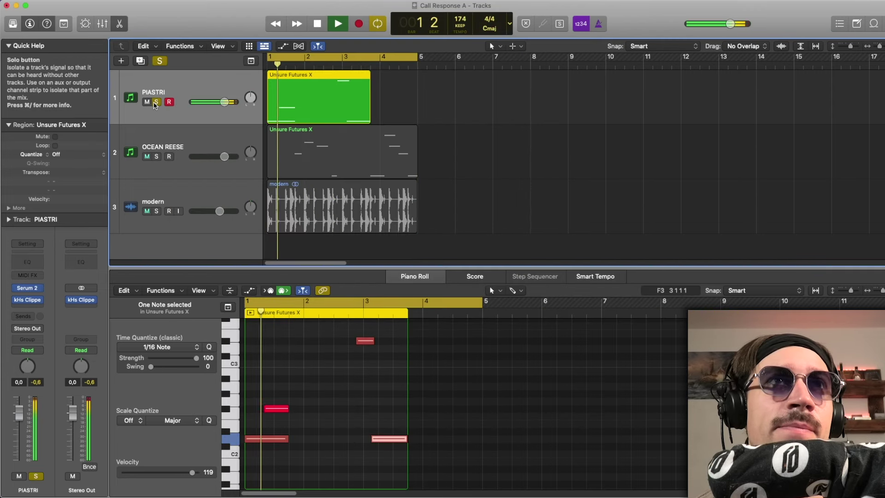
{"action": "key", "text": "space"}
{"action": "left_click", "coordinate": [155, 103]}
Solo the OCEAN REESE track and audition it on its own
{"action": "left_click", "coordinate": [156, 156]}
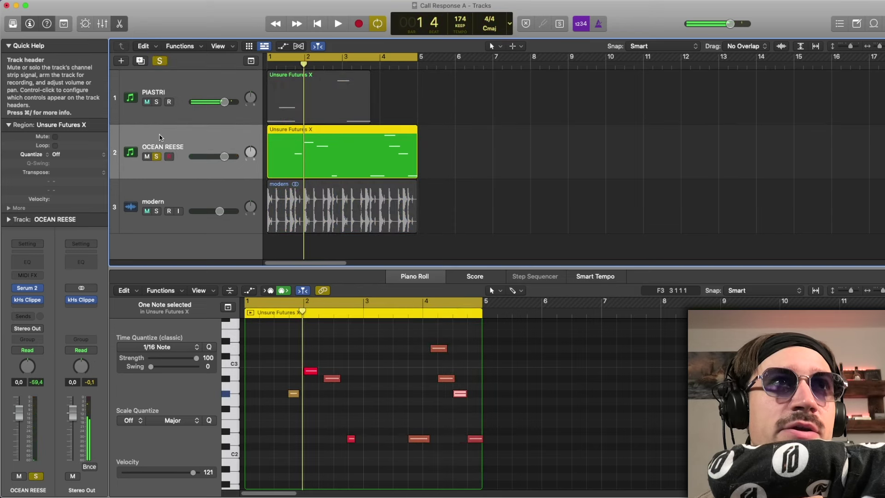
{"action": "key", "text": "space"}
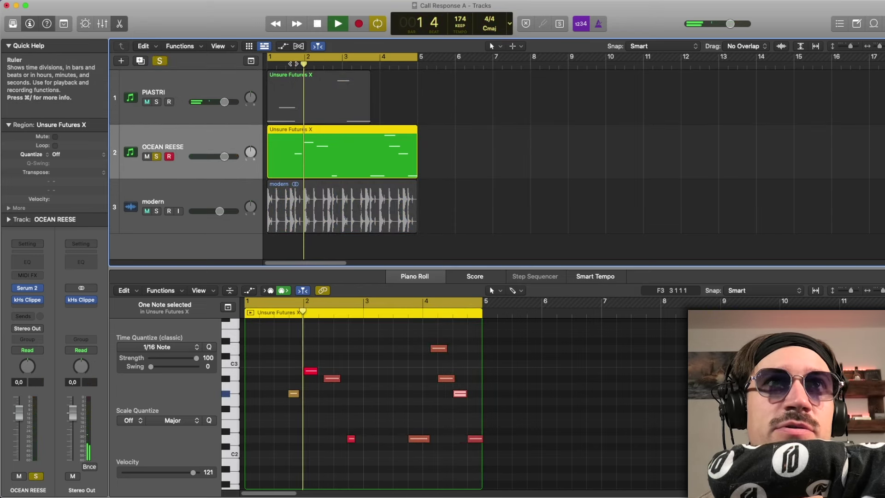
{"action": "key", "text": "space"}
{"action": "key", "text": "s"}
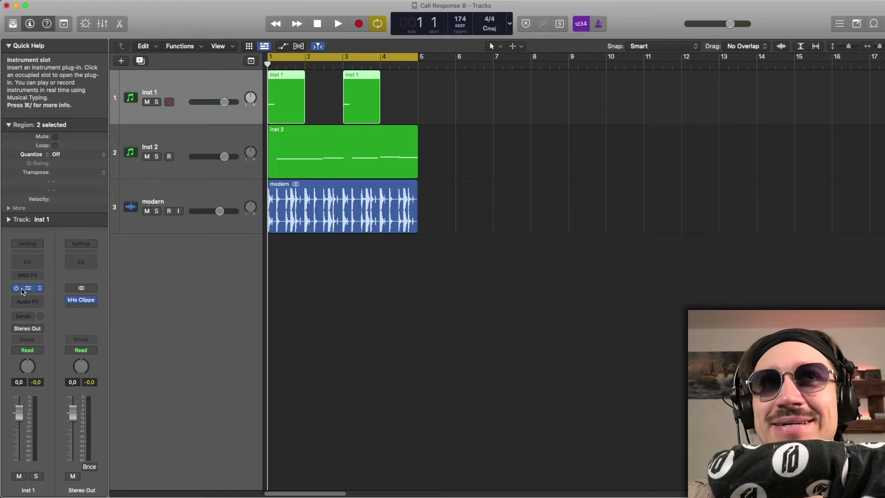
Solo the Inst 1 track, check its Serum 2 patch and audition the sound on its own
{"action": "left_click", "coordinate": [156, 102]}
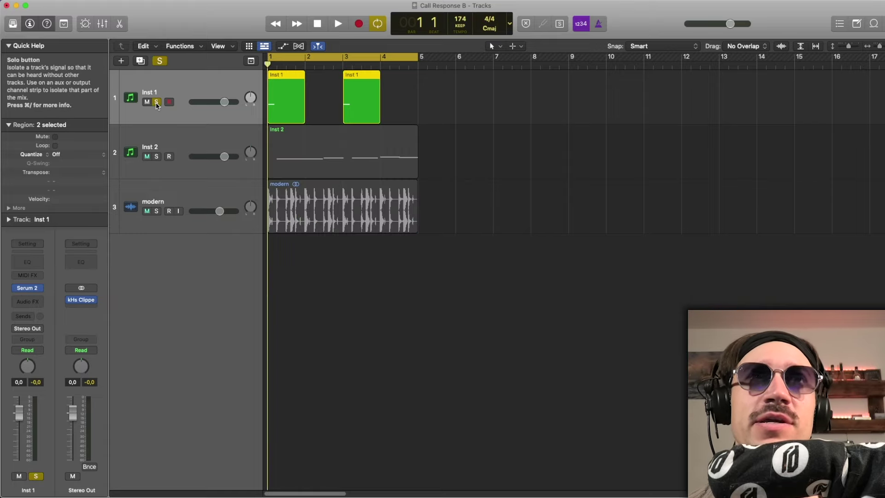
{"action": "left_click", "coordinate": [27, 288]}
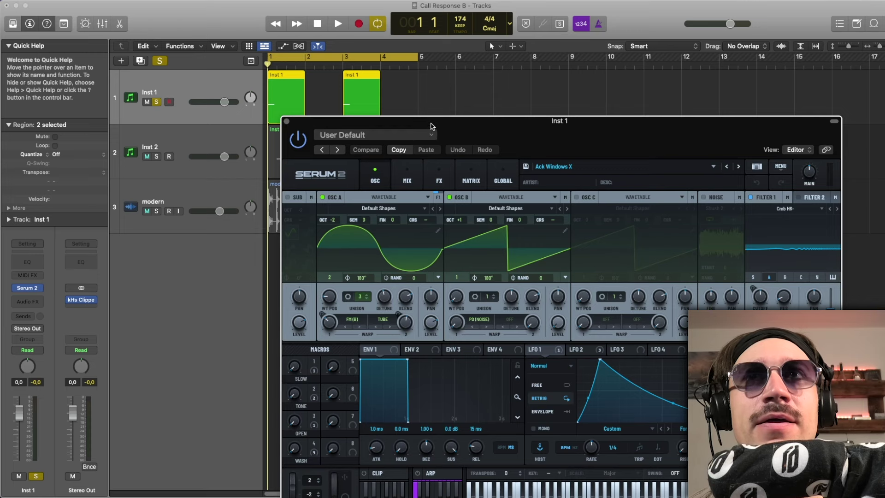
{"action": "left_click_drag", "start_coordinate": [442, 121], "coordinate": [337, 65]}
{"action": "key", "text": "space"}
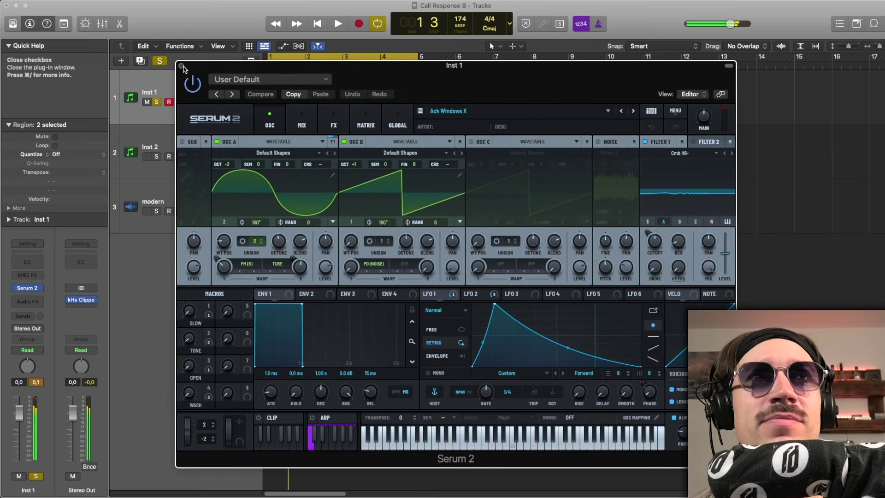
{"action": "left_click", "coordinate": [181, 66]}
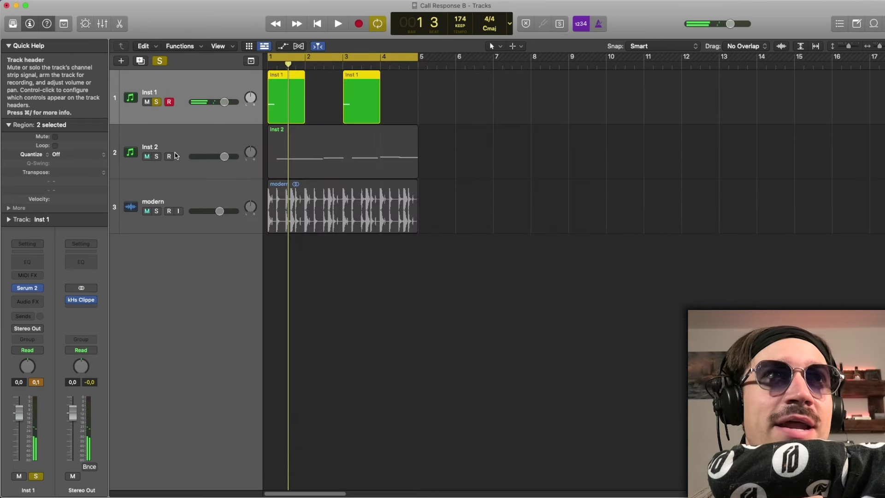
{"action": "key", "text": "space"}
{"action": "key", "text": "space"}
Solo only the Inst 2 track, check its Serum 2 patch and audition the sound on its own
{"action": "left_click", "coordinate": [156, 156]}
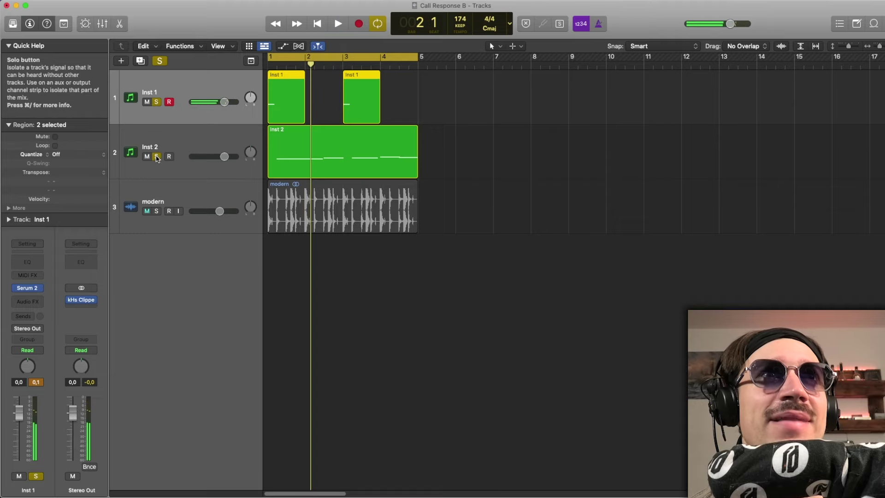
{"action": "left_click", "coordinate": [156, 102]}
{"action": "left_click", "coordinate": [161, 137]}
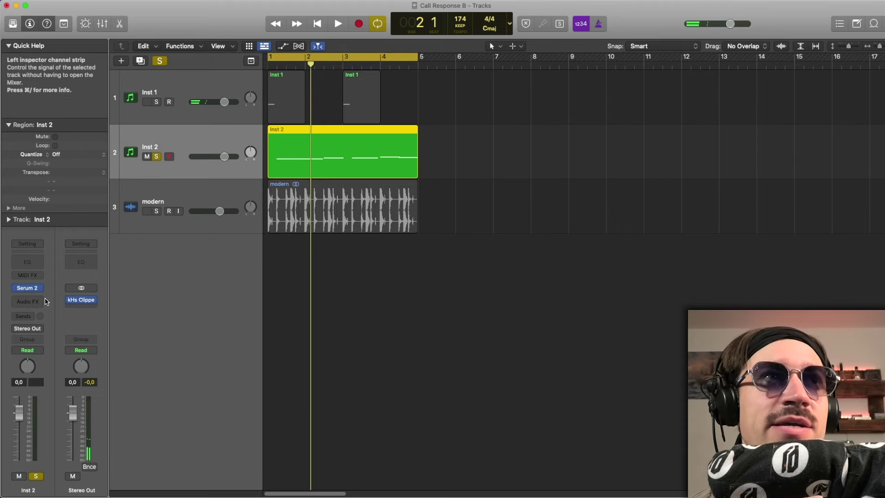
{"action": "left_click", "coordinate": [27, 288]}
{"action": "left_click_drag", "start_coordinate": [431, 123], "coordinate": [284, 49]}
{"action": "key", "text": "space"}
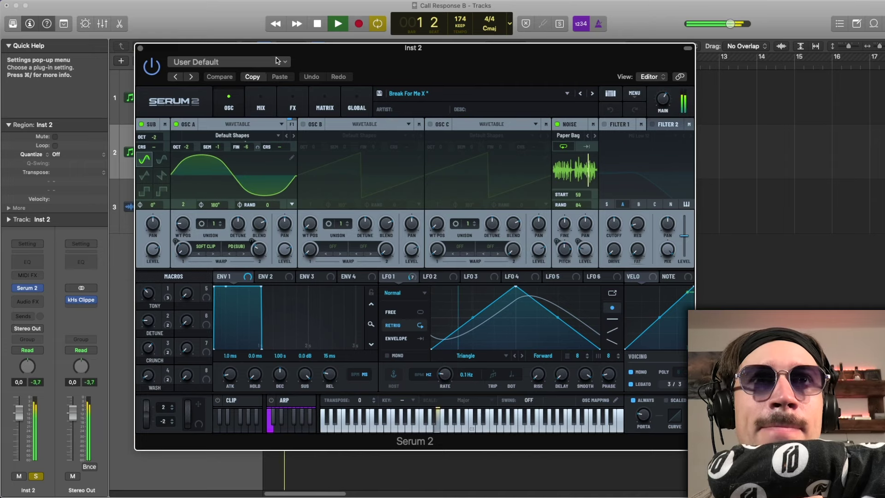
{"action": "left_click", "coordinate": [142, 49]}
{"action": "key", "text": "space"}
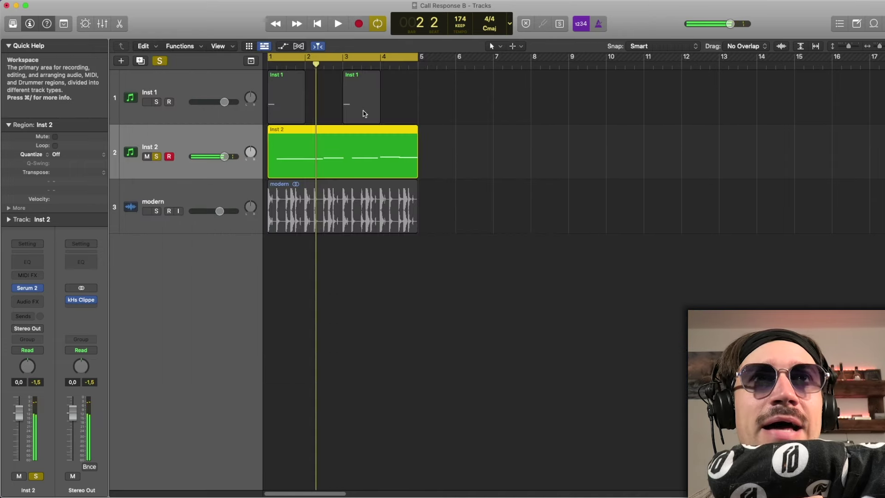
Unsolo Inst 2 and listen to the full loop with both bass tracks and the modern drums
{"action": "left_click", "coordinate": [427, 103]}
{"action": "left_click", "coordinate": [156, 157]}
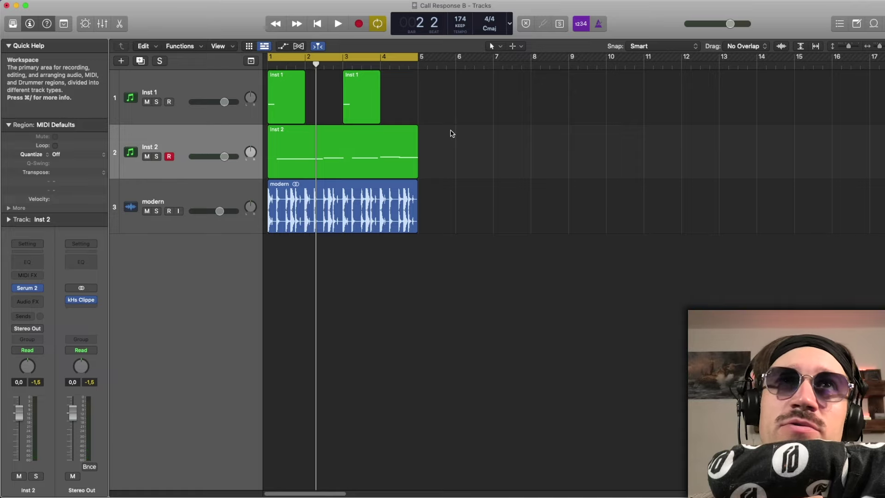
{"action": "key", "text": "space"}
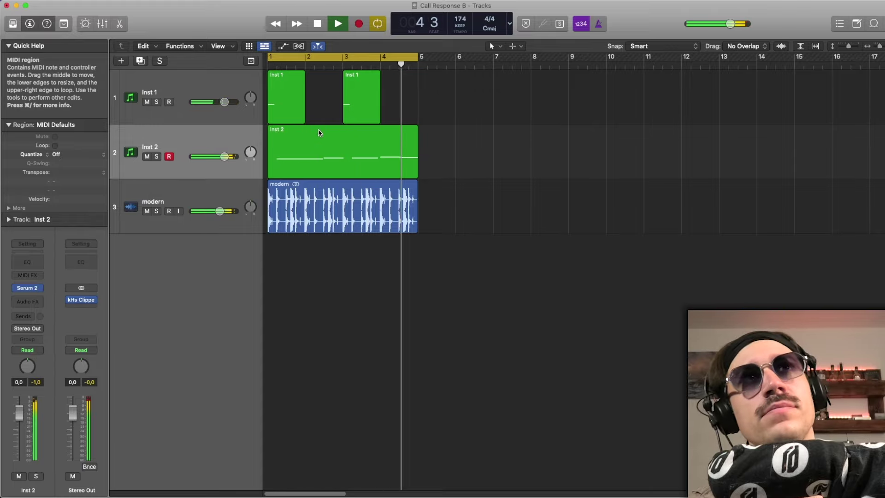
{"action": "key", "text": "space"}
Solo Inst 1, show its notes in the Piano Roll, and audition the calls at bars 1 and 3
{"action": "left_click", "coordinate": [289, 107]}
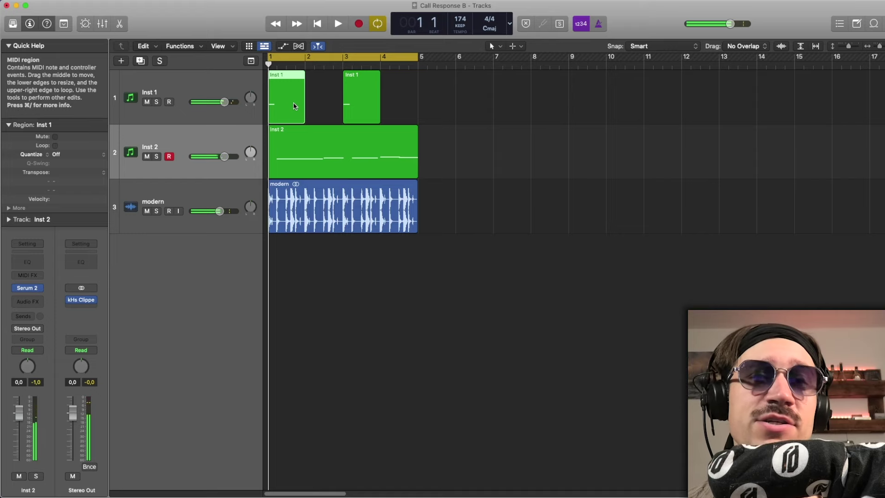
{"action": "key", "text": "ctrl+s"}
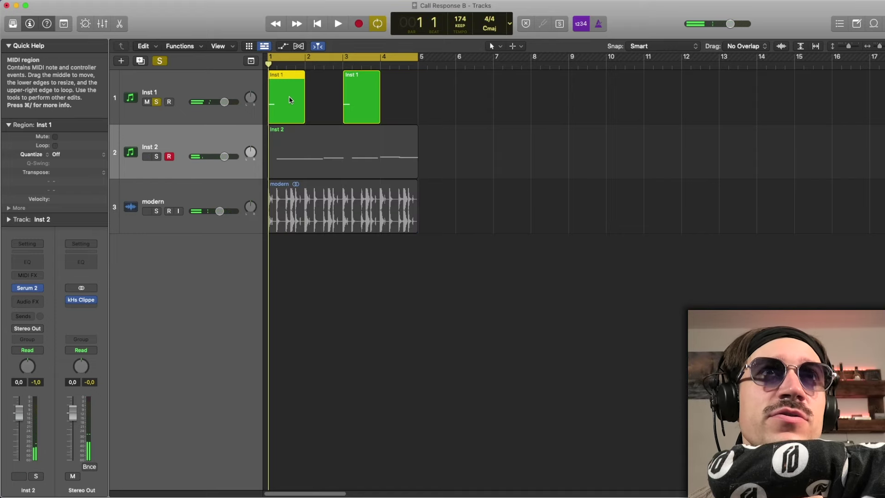
{"action": "double_click", "coordinate": [291, 100]}
{"action": "key", "text": "space"}
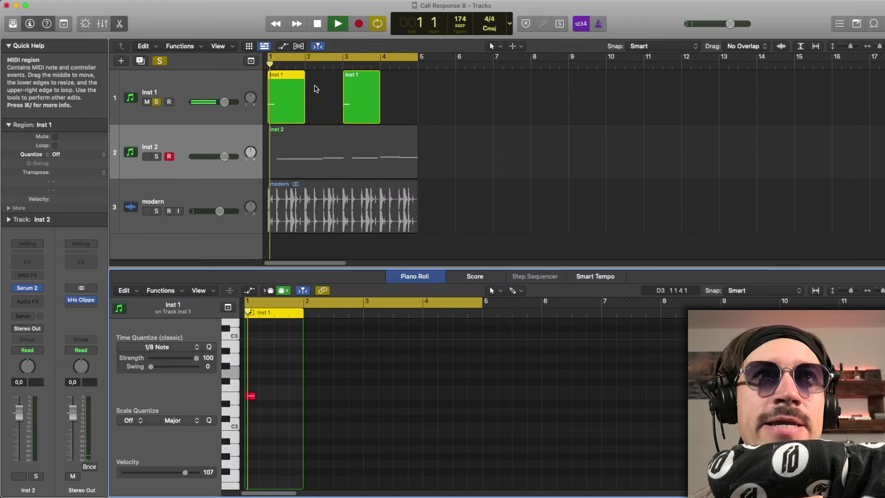
{"action": "key", "text": "space"}
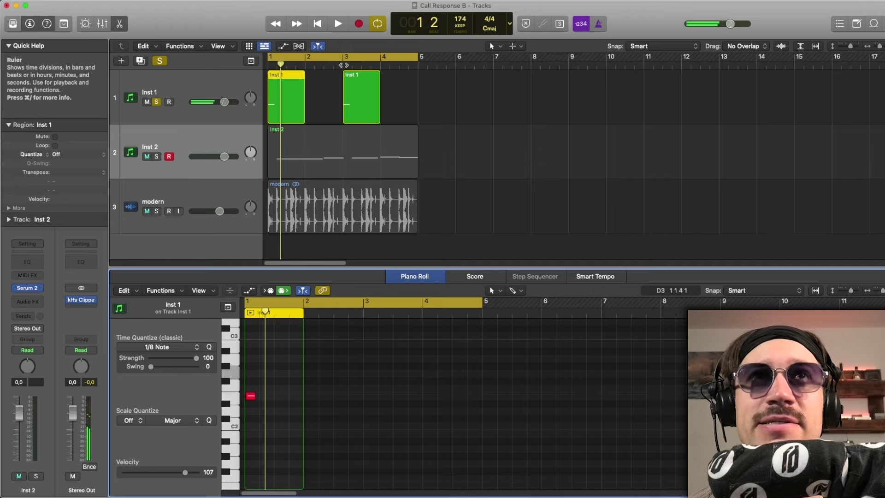
{"action": "left_click", "coordinate": [343, 65]}
{"action": "key", "text": "space"}
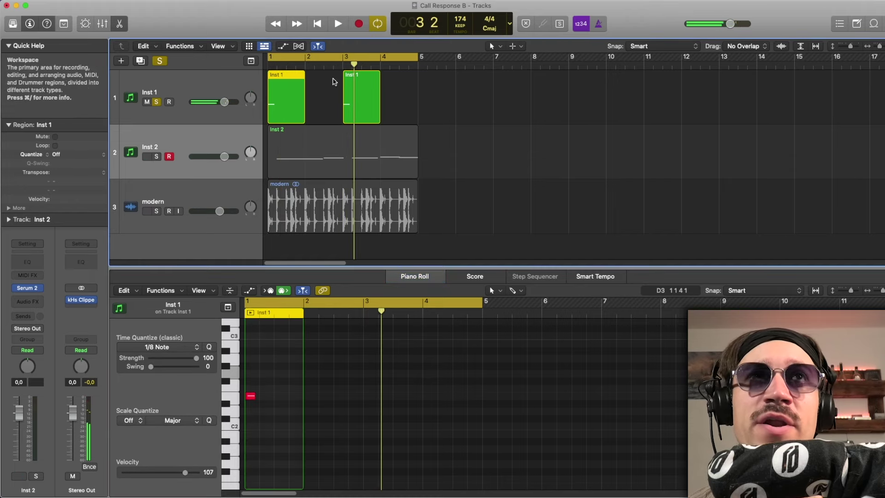
Solo Inst 2 alongside Inst 1, show the Inst 2 notes, and audition the first call and response
{"action": "left_click", "coordinate": [330, 105]}
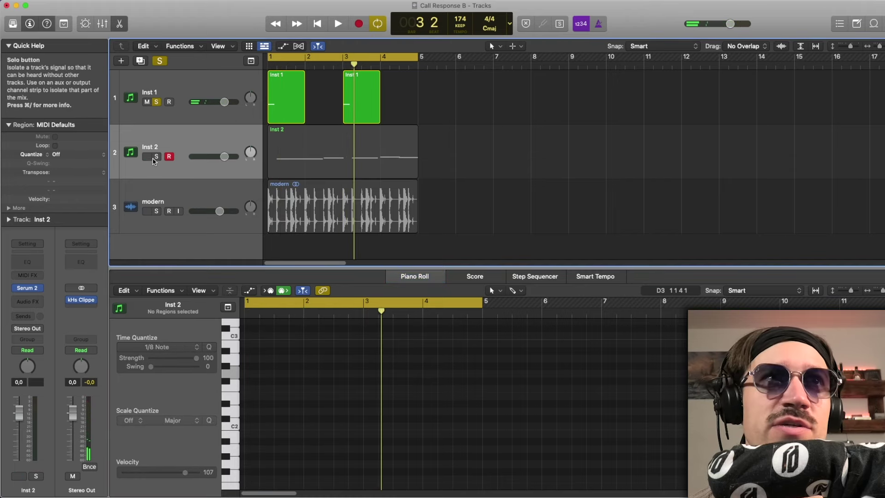
{"action": "left_click", "coordinate": [284, 149]}
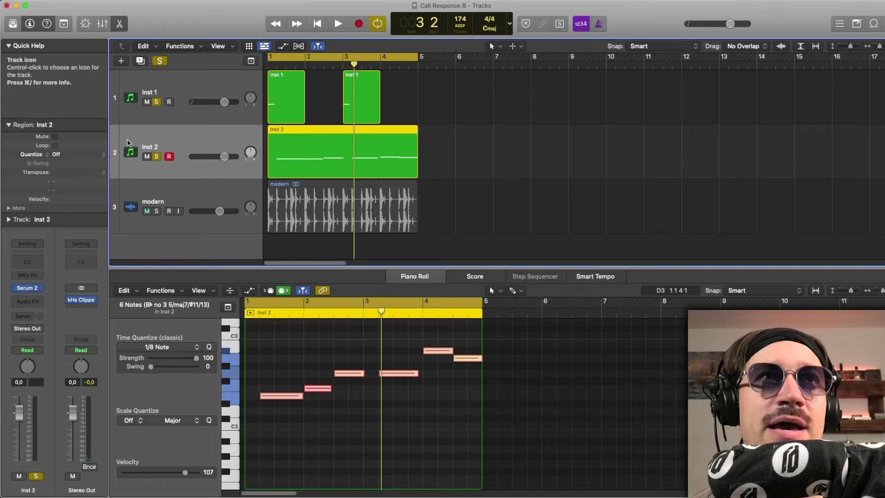
{"action": "left_click", "coordinate": [195, 88]}
{"action": "left_click", "coordinate": [191, 139]}
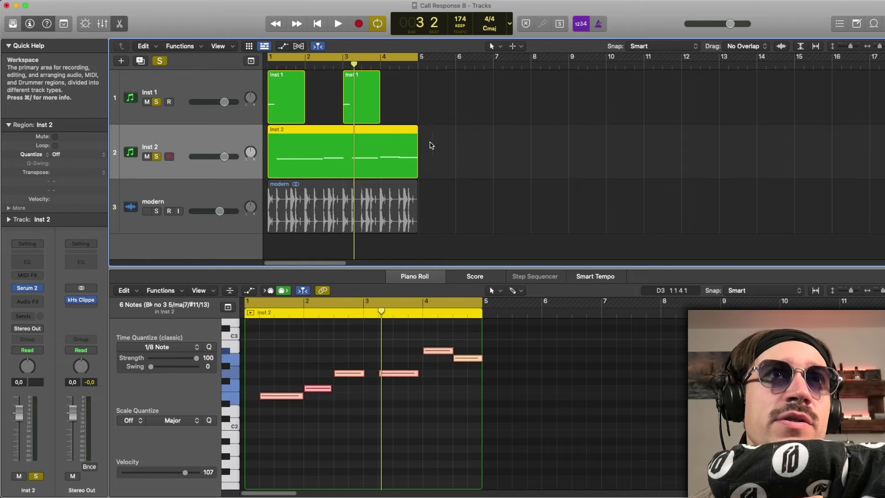
{"action": "left_click_drag", "start_coordinate": [487, 148], "coordinate": [416, 152]}
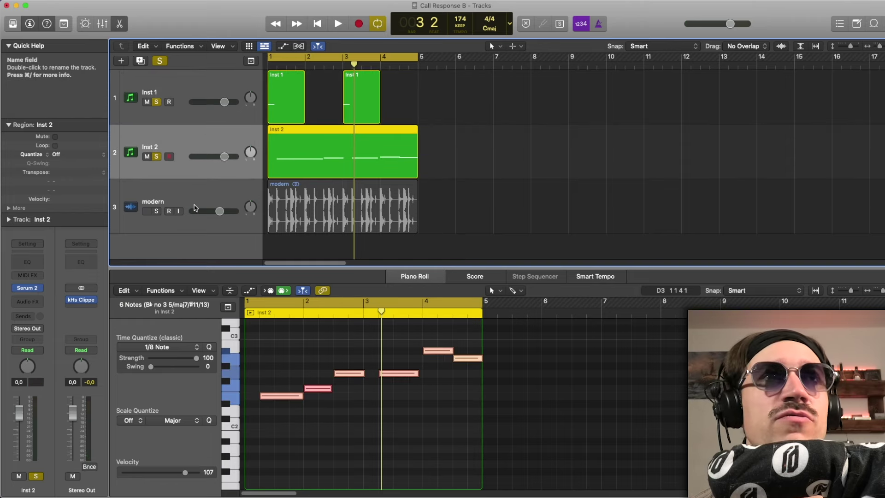
{"action": "key", "text": "space"}
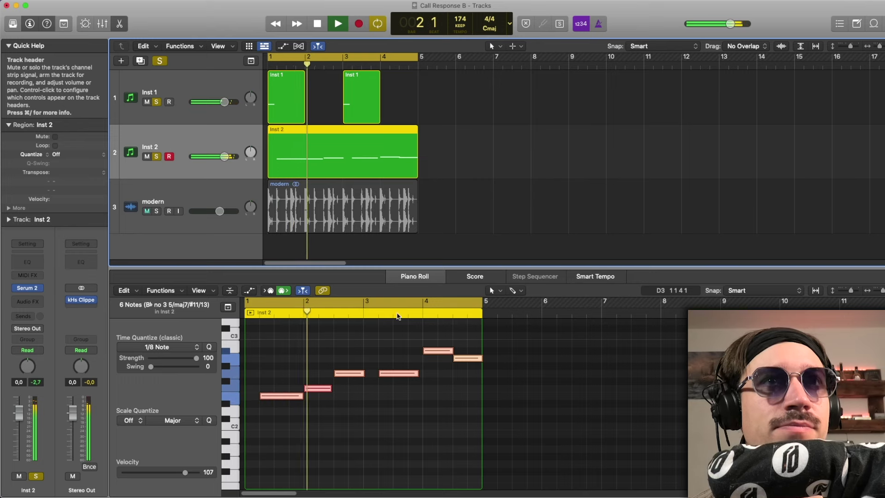
{"action": "key", "text": "space"}
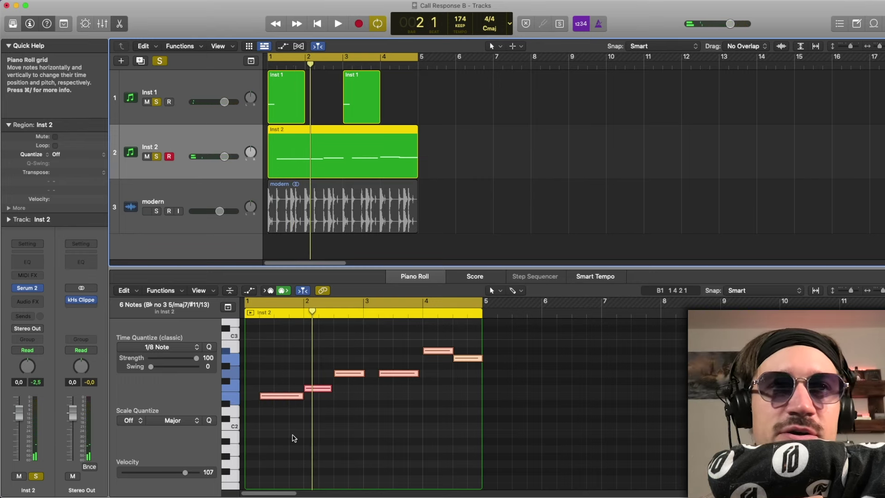
Deselect the Inst 2 notes and play the two soloed tracks through bar 4 to examine the closing response notes
{"action": "left_click", "coordinate": [290, 418]}
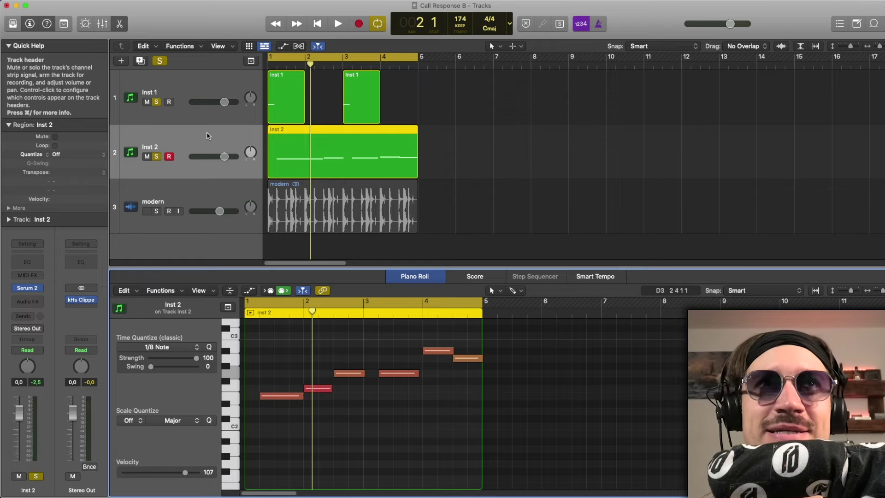
{"action": "key", "text": "space"}
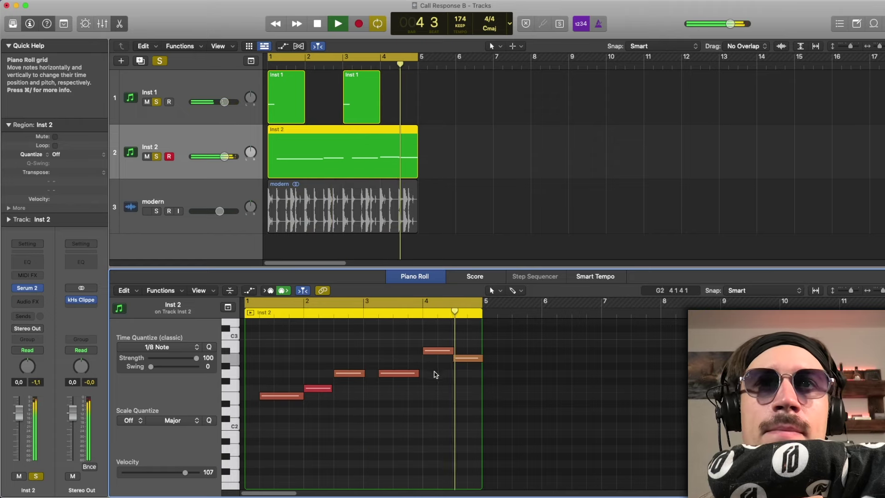
{"action": "key", "text": "space"}
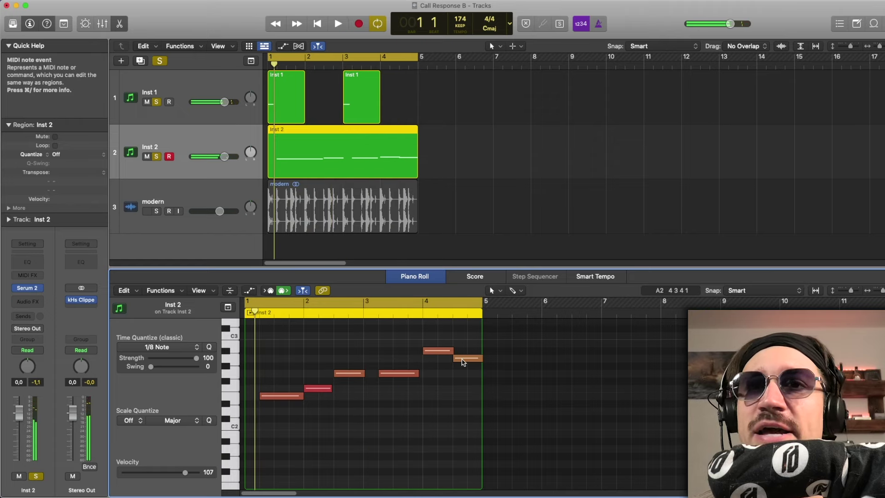
{"action": "mouse_move", "coordinate": [463, 363]}
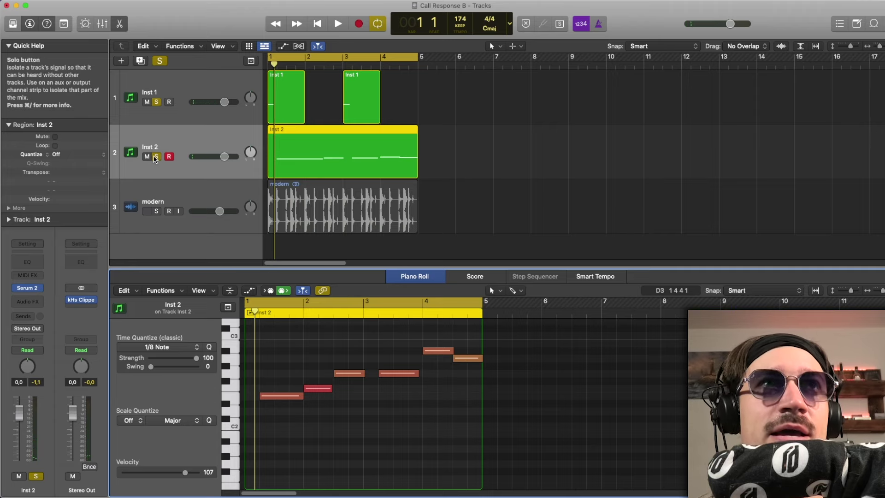
Unsolo Inst 1 and Inst 2, deselect the regions, and listen to the whole loop with the modern drums
{"action": "left_click_drag", "start_coordinate": [156, 157], "coordinate": [159, 102]}
{"action": "left_click", "coordinate": [488, 182]}
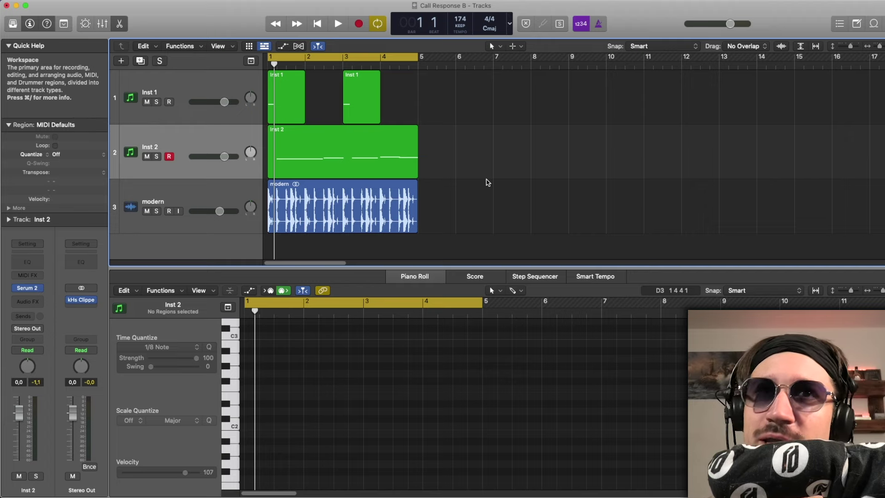
{"action": "key", "text": "space"}
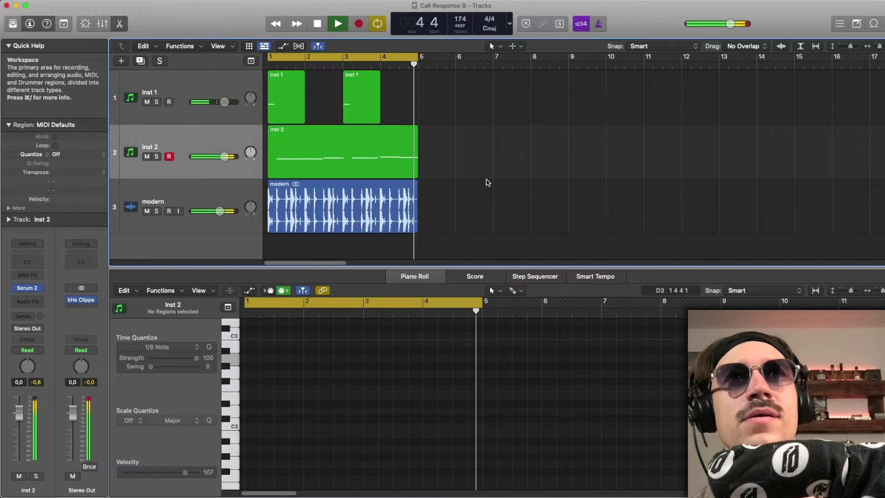
{"action": "key", "text": "space"}
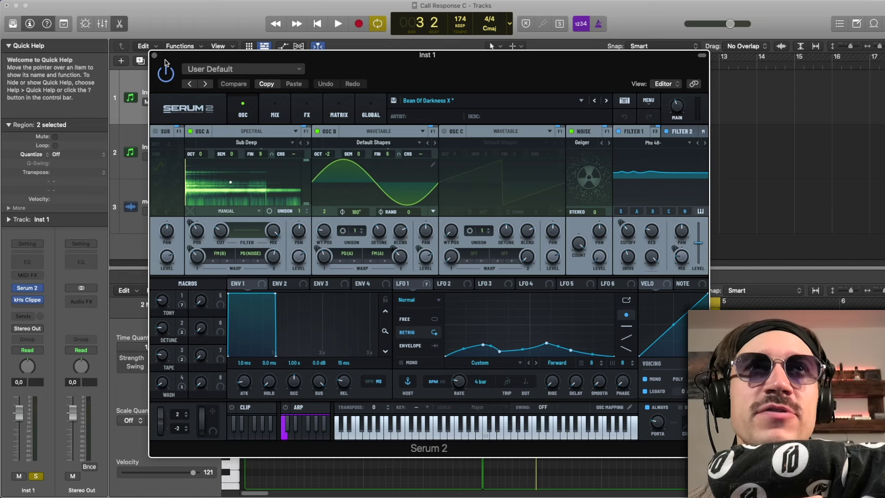
Audition the soloed Inst 1 track in the Call Response C project, and close its Serum 2 window
{"action": "key", "text": "space"}
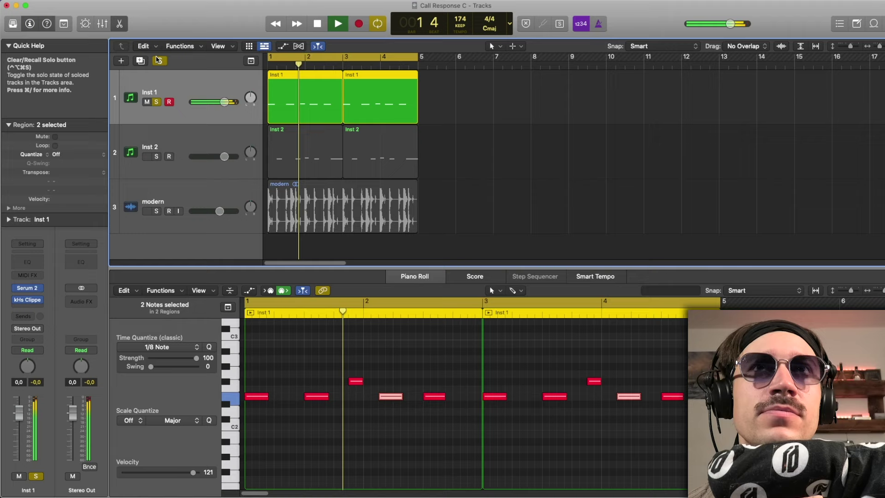
{"action": "left_click", "coordinate": [155, 56]}
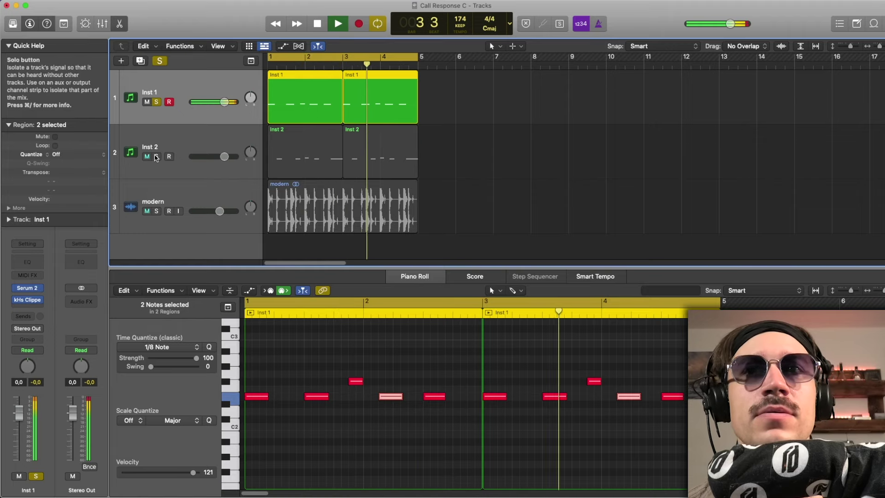
{"action": "key", "text": "space"}
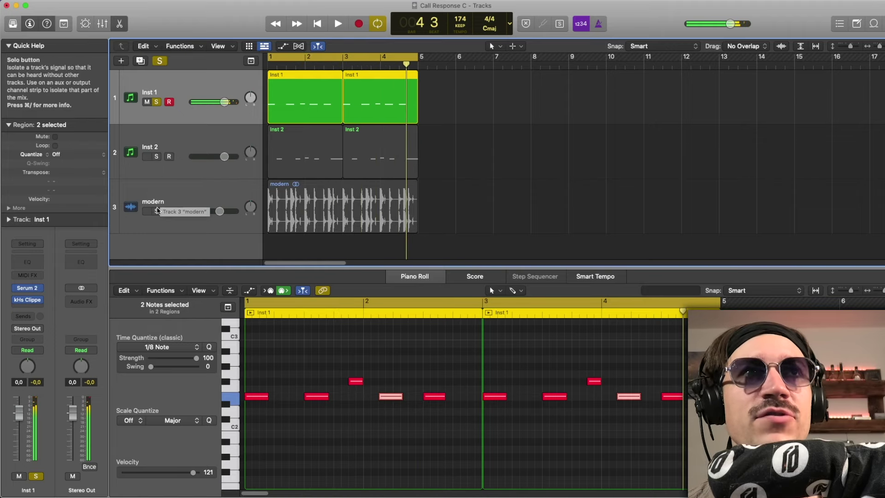
Solo the modern drum track alongside Inst 1, reselect Inst 1, and listen to the two together
{"action": "left_click", "coordinate": [157, 210]}
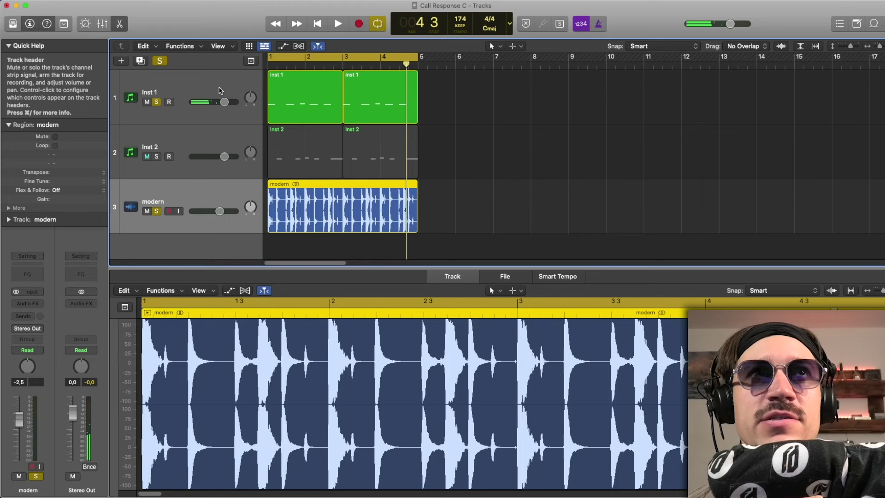
{"action": "left_click", "coordinate": [219, 90]}
{"action": "key", "text": "space"}
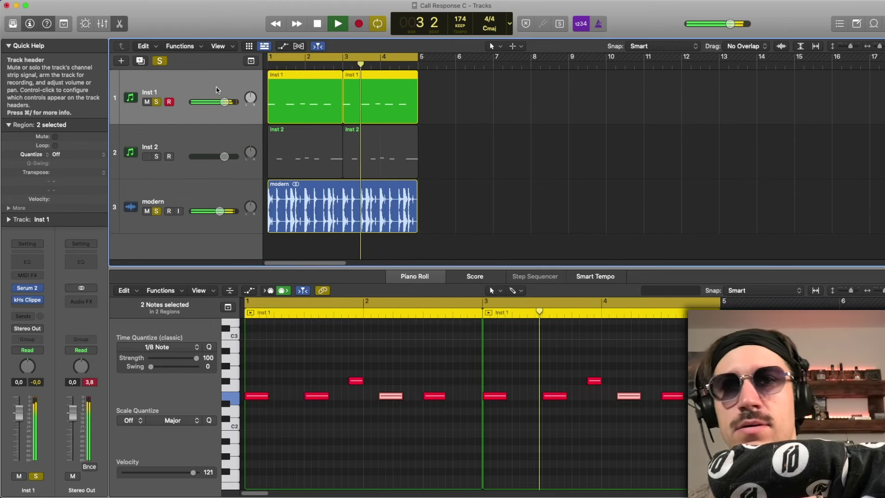
{"action": "key", "text": "space"}
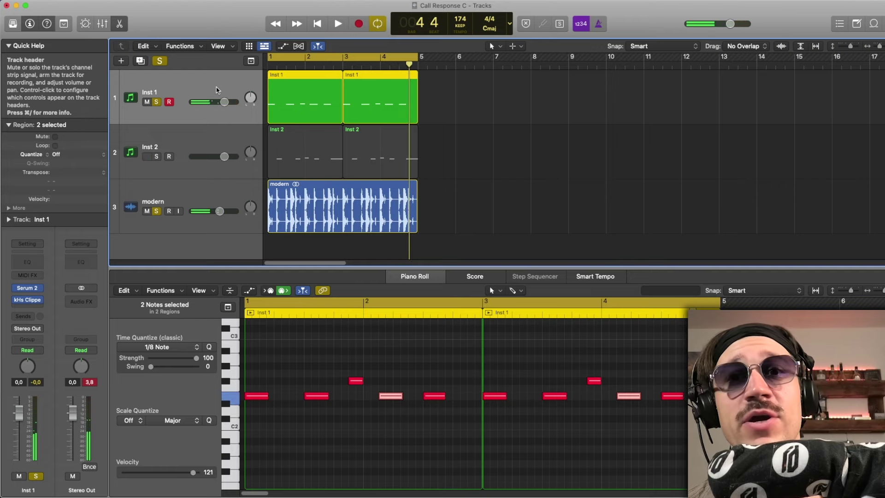
Isolate Inst 2 by soloing it, unsoloing the modern drums and Inst 1, and select the Inst 2 track
{"action": "left_click", "coordinate": [155, 157]}
{"action": "left_click", "coordinate": [156, 211]}
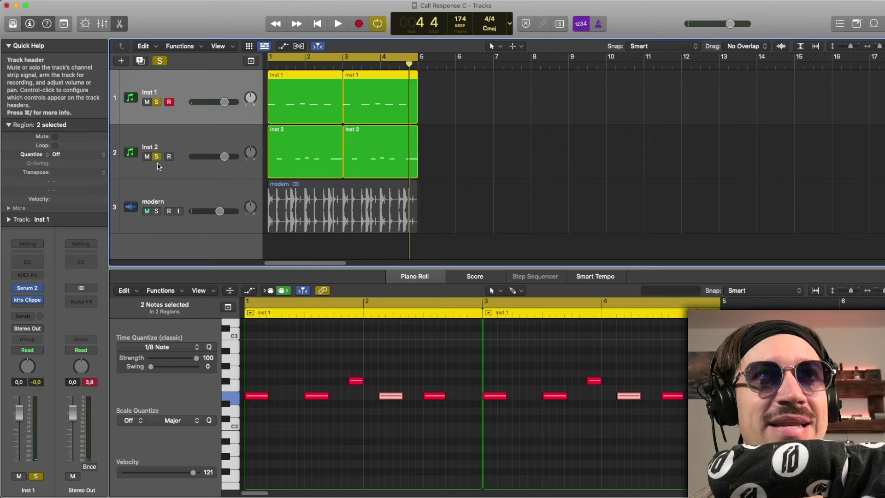
{"action": "left_click", "coordinate": [156, 102]}
{"action": "left_click", "coordinate": [133, 168]}
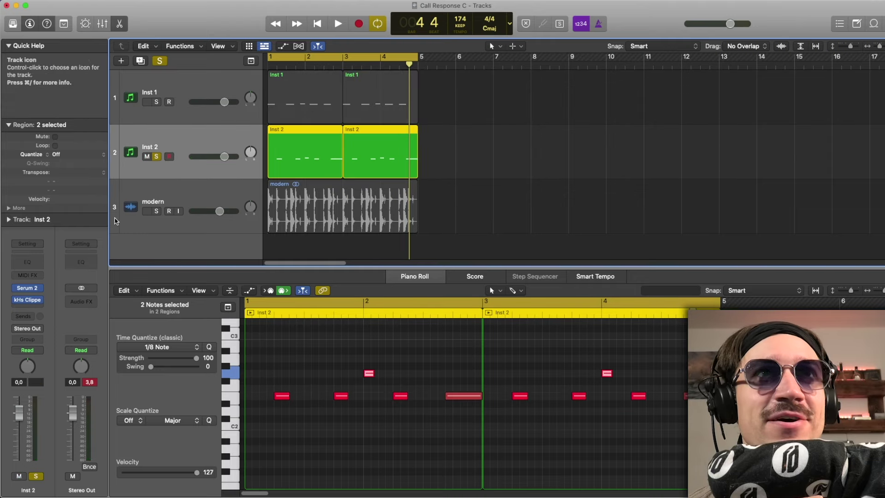
Inspect the Serum 2 patch on Inst 2 while listening to the track alone, and close its window
{"action": "left_click", "coordinate": [28, 291]}
{"action": "left_click_drag", "start_coordinate": [363, 125], "coordinate": [114, 27]}
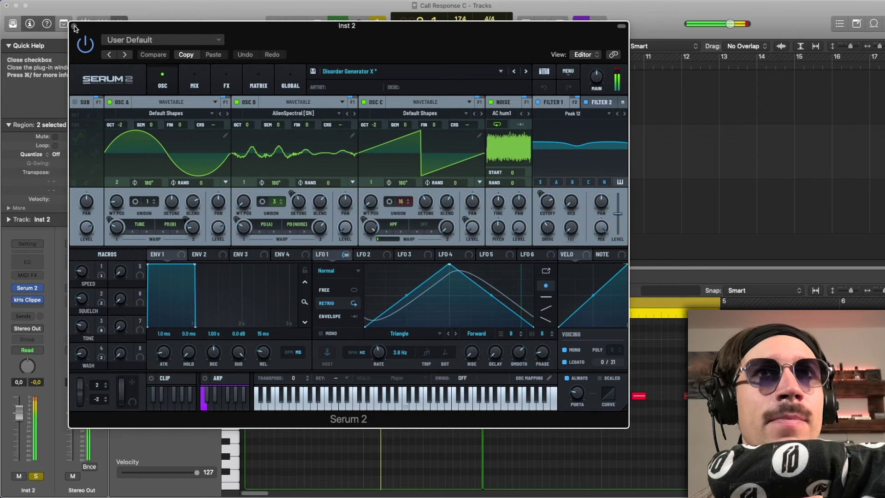
{"action": "left_click", "coordinate": [74, 27]}
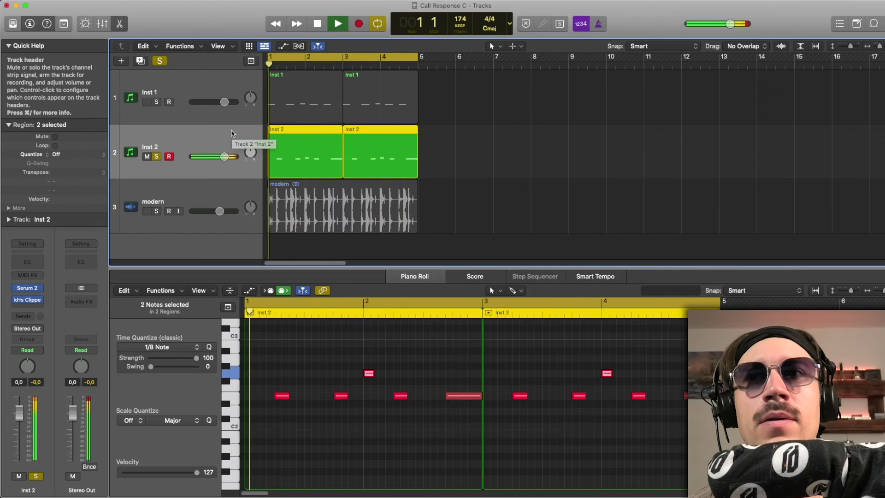
{"action": "key", "text": "space"}
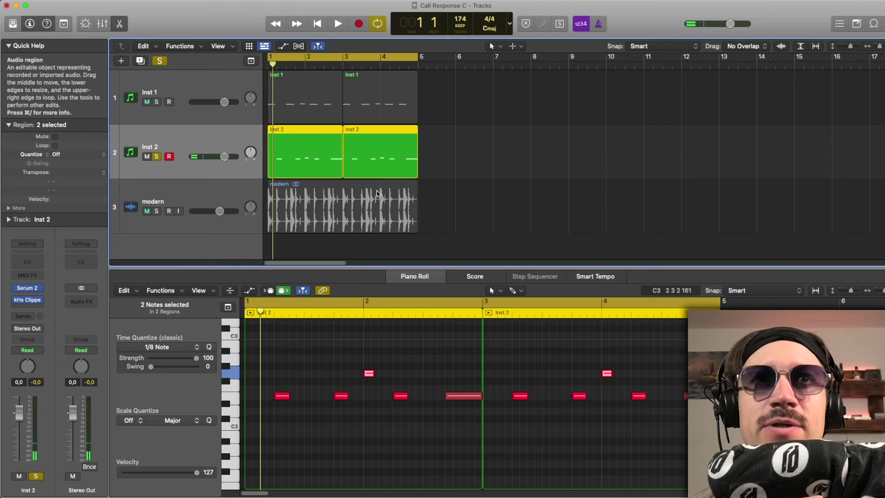
Select the first Inst 1 region, solo Inst 1 alongside Inst 2, and listen to the call and response together
{"action": "left_click", "coordinate": [325, 105]}
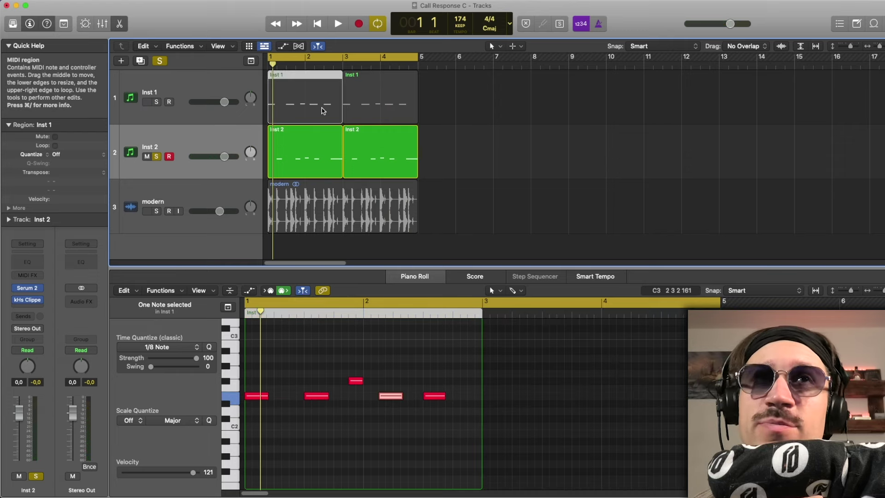
{"action": "left_click", "coordinate": [156, 101]}
{"action": "key", "text": "space"}
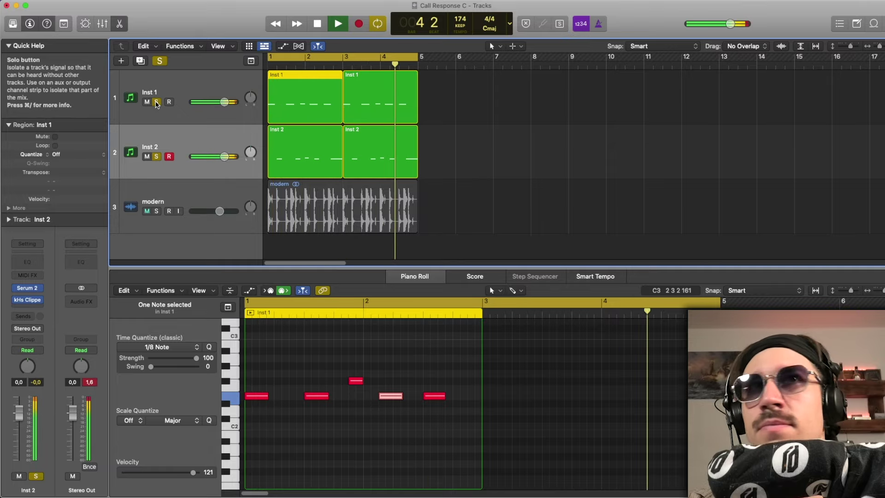
{"action": "key", "text": "space"}
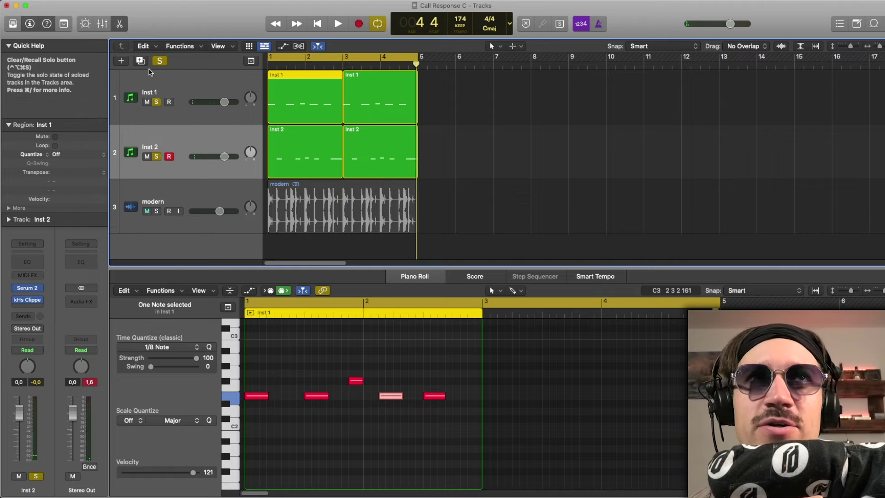
Solo the modern drum track with both instruments and listen to the full Call Response C loop
{"action": "left_click", "coordinate": [156, 211]}
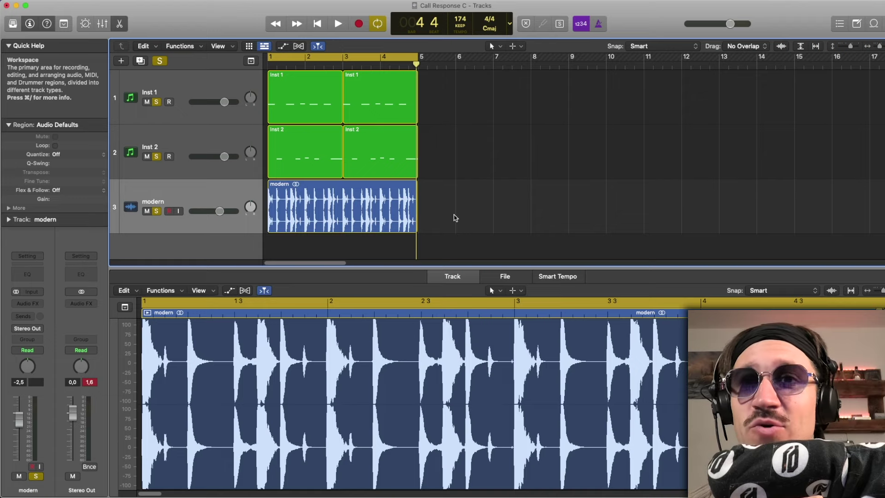
{"action": "key", "text": "space"}
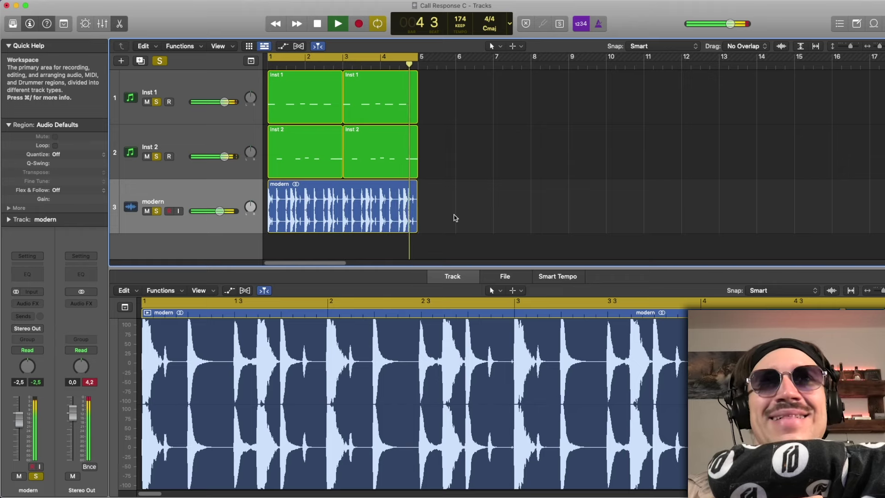
{"action": "key", "text": "space"}
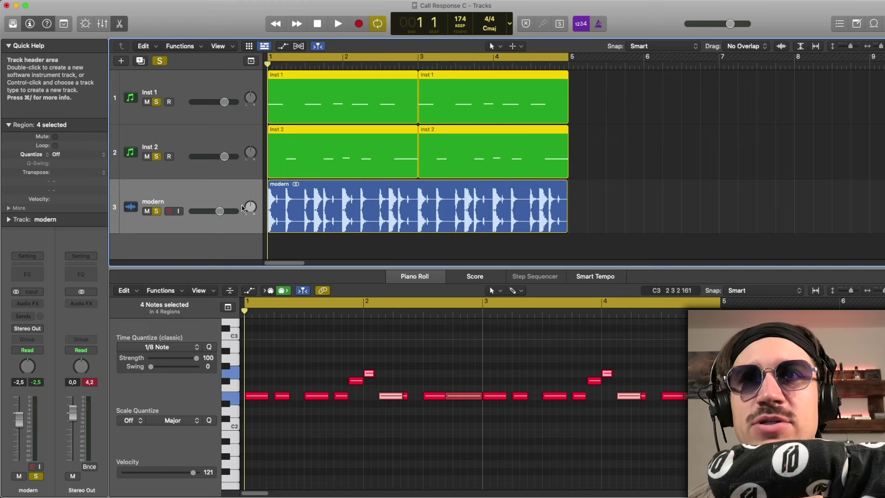
Examine the notes of the first Inst 2 region, deselect it, and replay the full loop with drums
{"action": "left_click", "coordinate": [573, 132]}
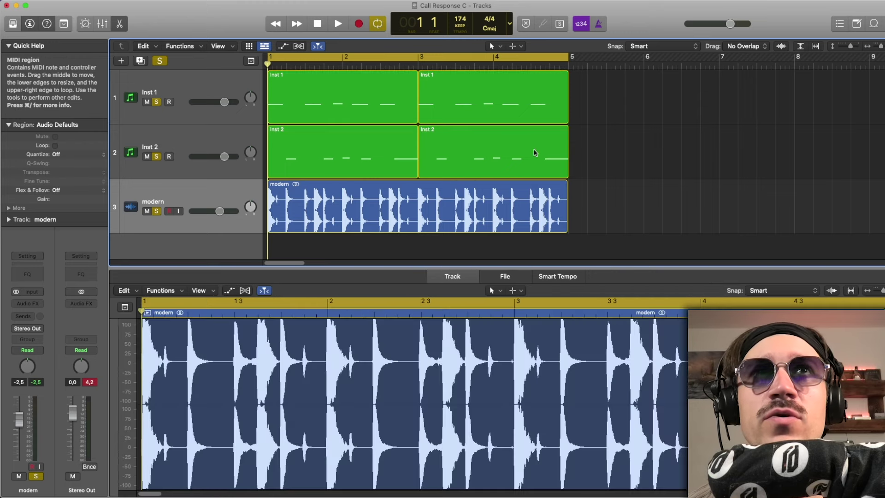
{"action": "left_click", "coordinate": [336, 141]}
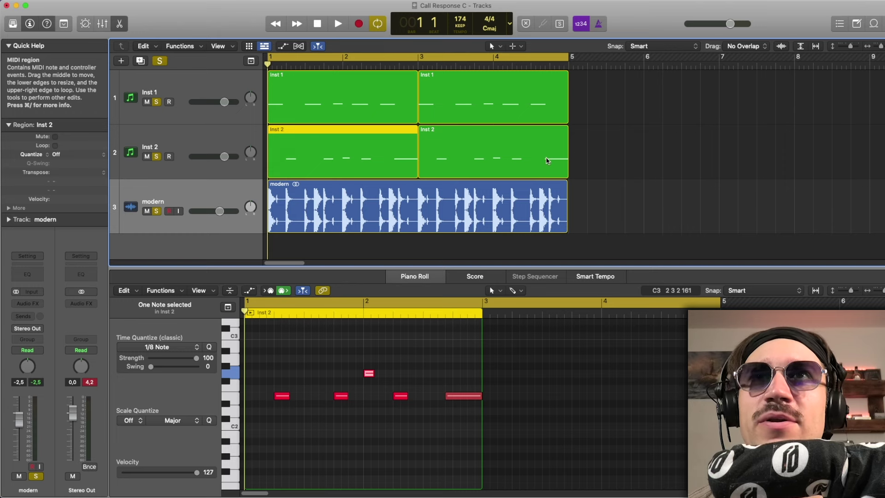
{"action": "left_click", "coordinate": [590, 207]}
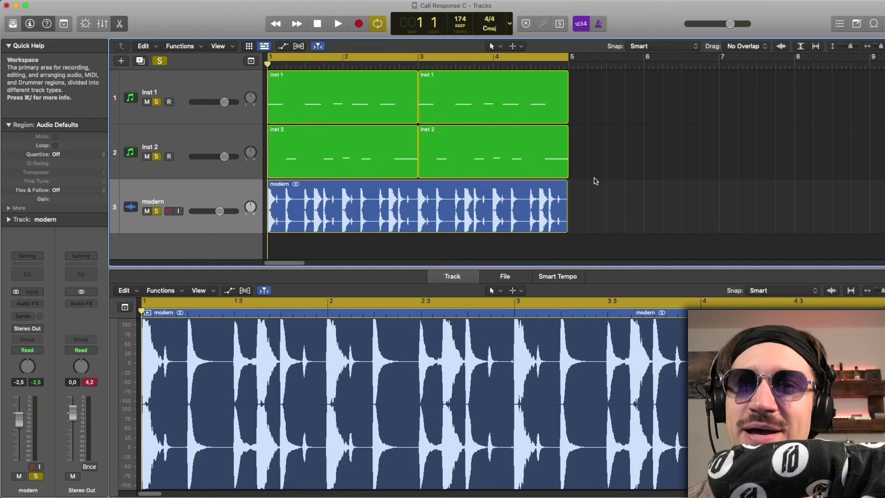
{"action": "key", "text": "space"}
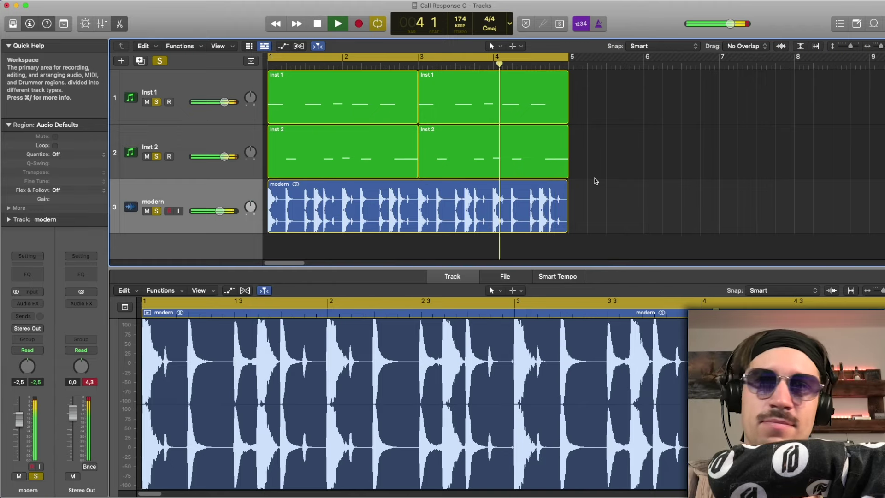
{"action": "key", "text": "space"}
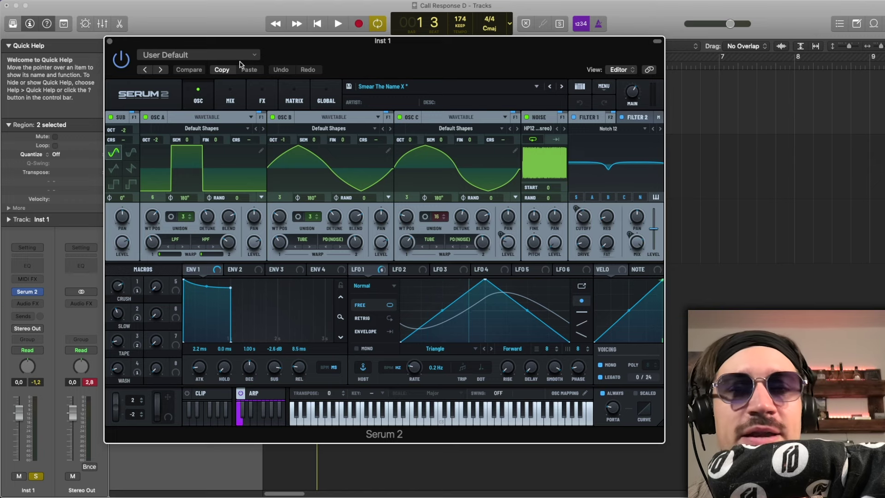
Audition the soloed Inst 1 in Call Response D, close its Serum 2 window, and place the playhead where its first note ends
{"action": "key", "text": "space"}
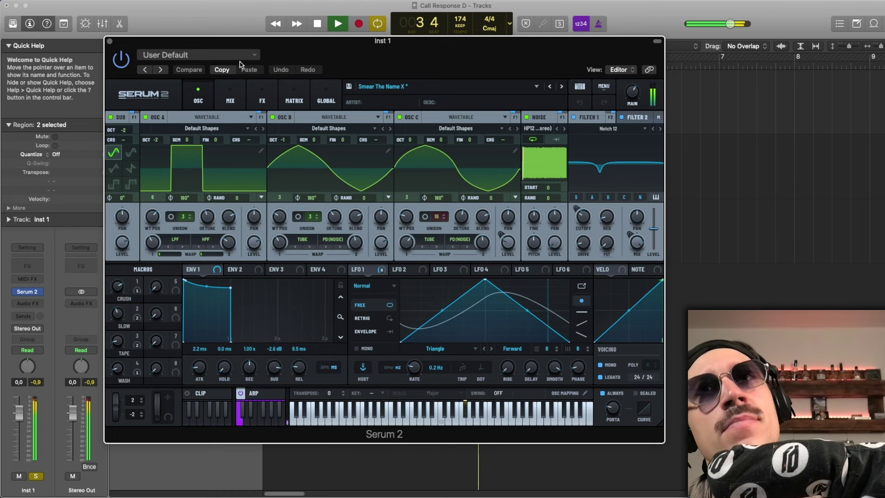
{"action": "key", "text": "space"}
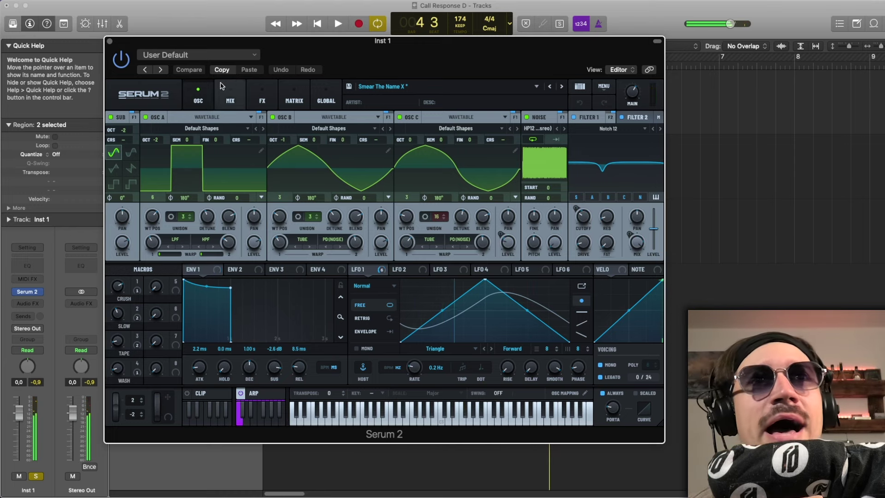
{"action": "left_click", "coordinate": [109, 41]}
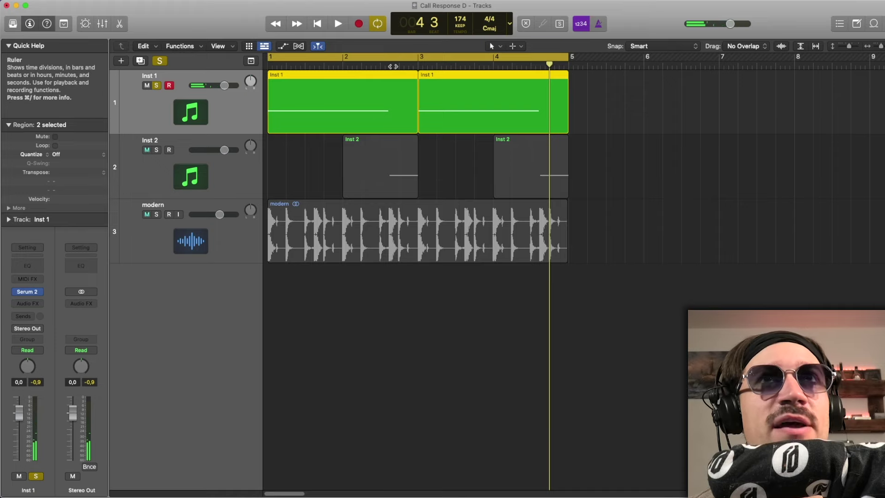
{"action": "left_click", "coordinate": [389, 65]}
{"action": "mouse_move", "coordinate": [388, 66]}
{"action": "left_mouse_down"}
{"action": "mouse_move", "coordinate": [414, 65]}
{"action": "mouse_move", "coordinate": [389, 66]}
{"action": "left_mouse_up"}
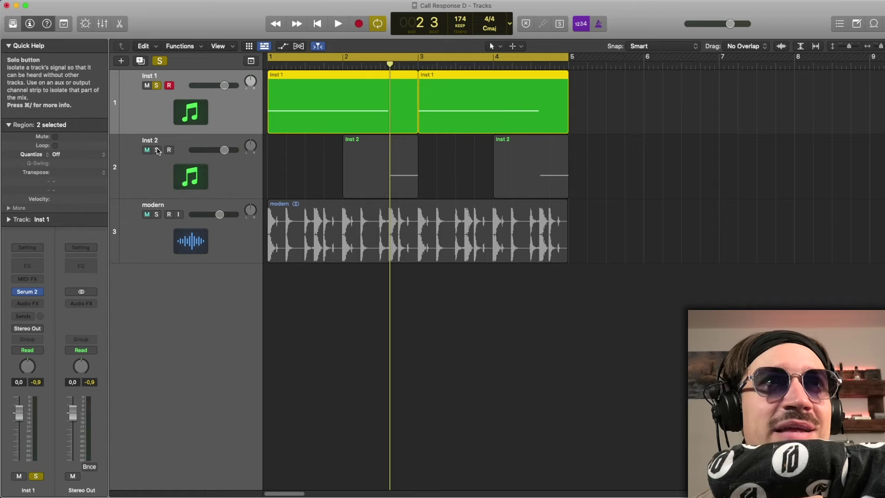
Solo Inst 2 alongside Inst 1, inspect its Serum 2 patch, and close the plug-in window
{"action": "left_click", "coordinate": [157, 150]}
{"action": "left_click", "coordinate": [28, 291]}
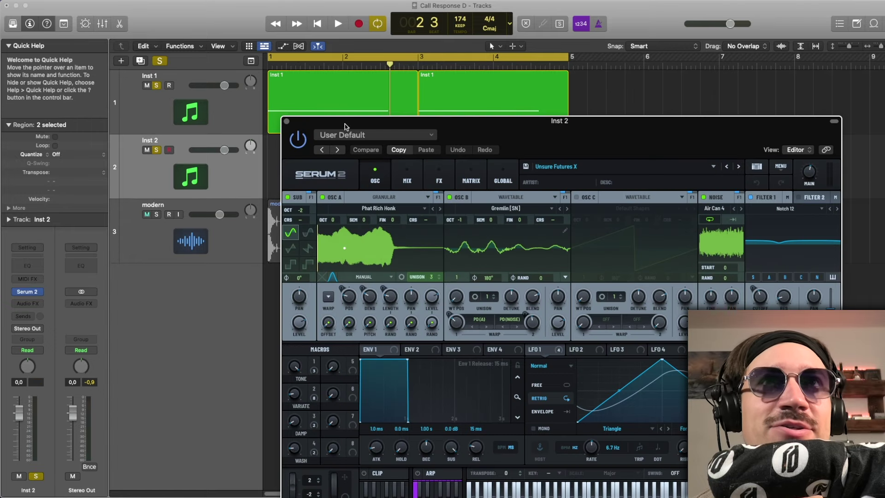
{"action": "left_click_drag", "start_coordinate": [385, 122], "coordinate": [235, 63]}
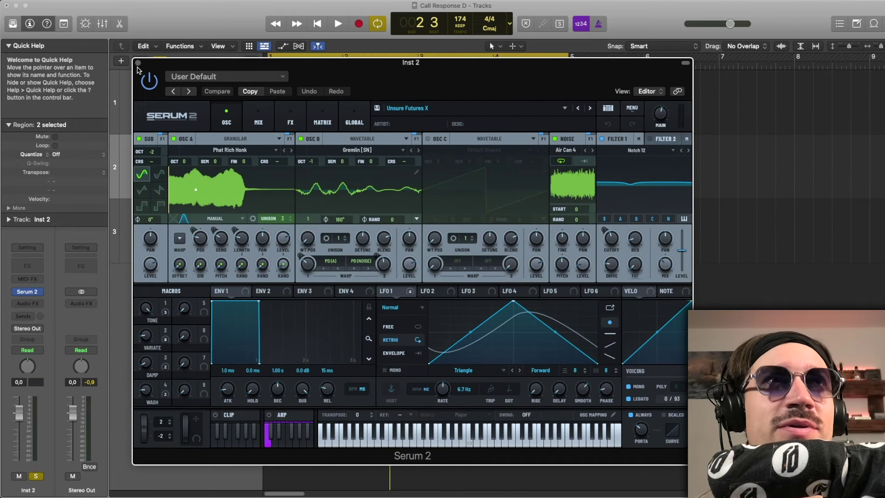
{"action": "left_click", "coordinate": [137, 65]}
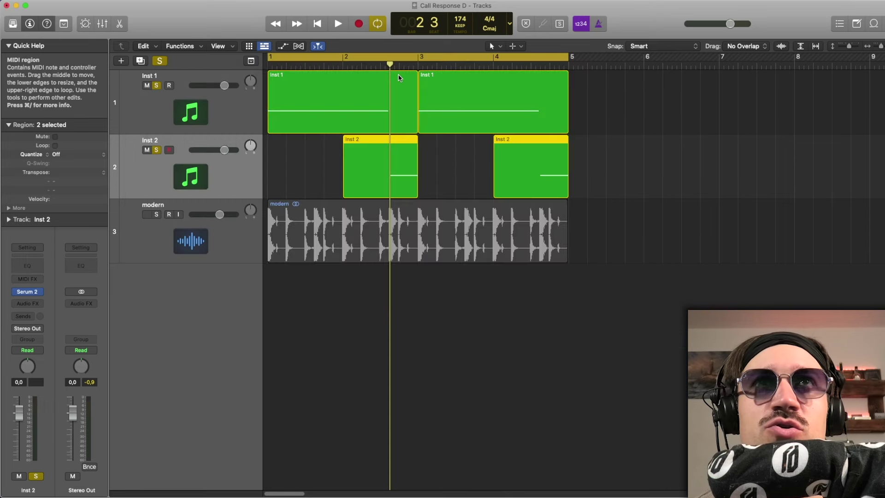
Unsolo Inst 1 and listen to the Inst 2 response on its own
{"action": "left_click", "coordinate": [157, 86]}
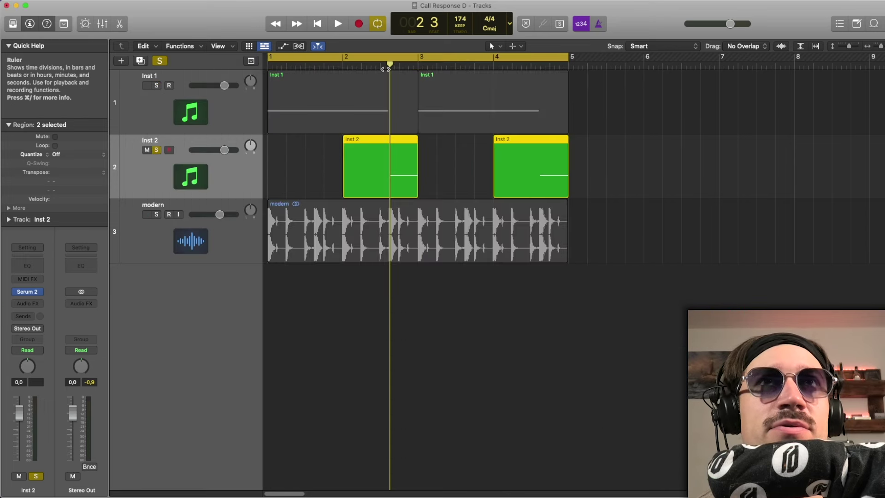
{"action": "key", "text": "space"}
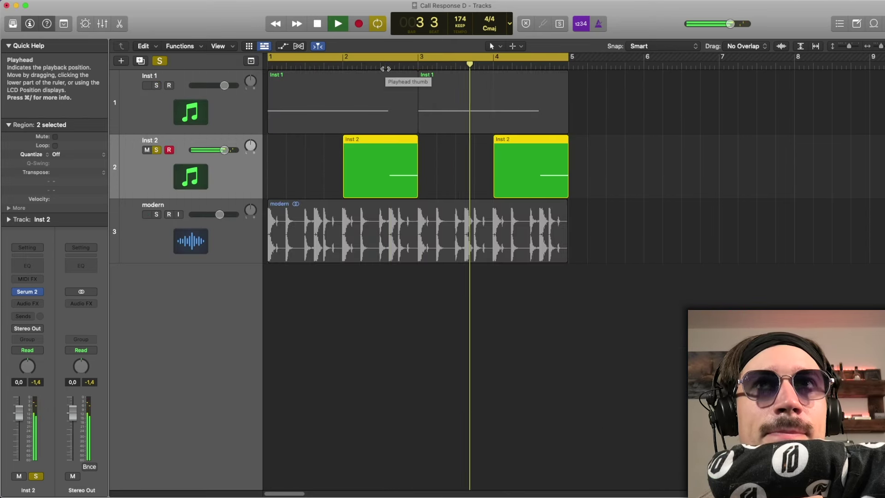
{"action": "key", "text": "space"}
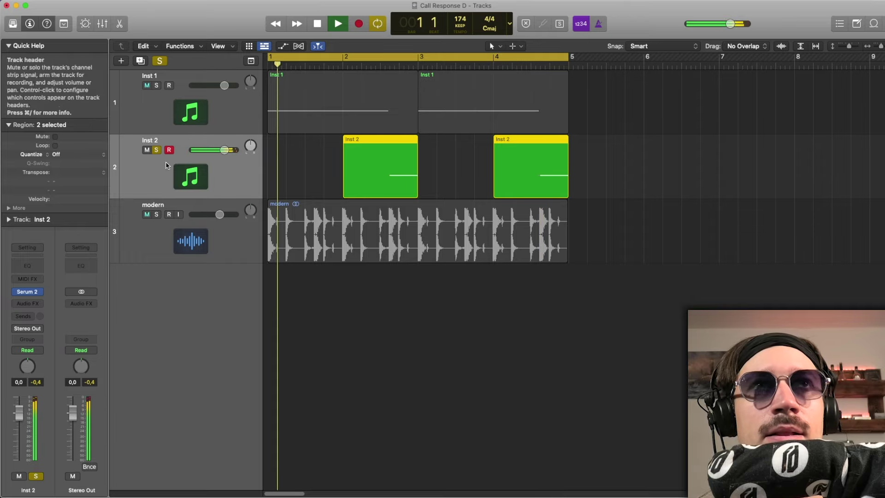
Solo Inst 1 together with Inst 2, deselect the regions, and listen to both parts without drums
{"action": "left_click", "coordinate": [157, 150]}
{"action": "left_click", "coordinate": [157, 150]}
{"action": "left_click", "coordinate": [156, 85]}
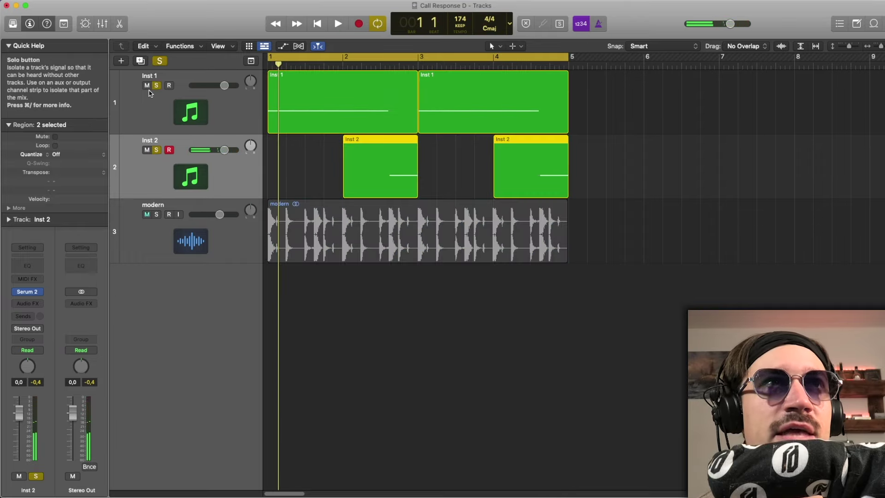
{"action": "key", "text": "space"}
{"action": "left_click", "coordinate": [446, 164]}
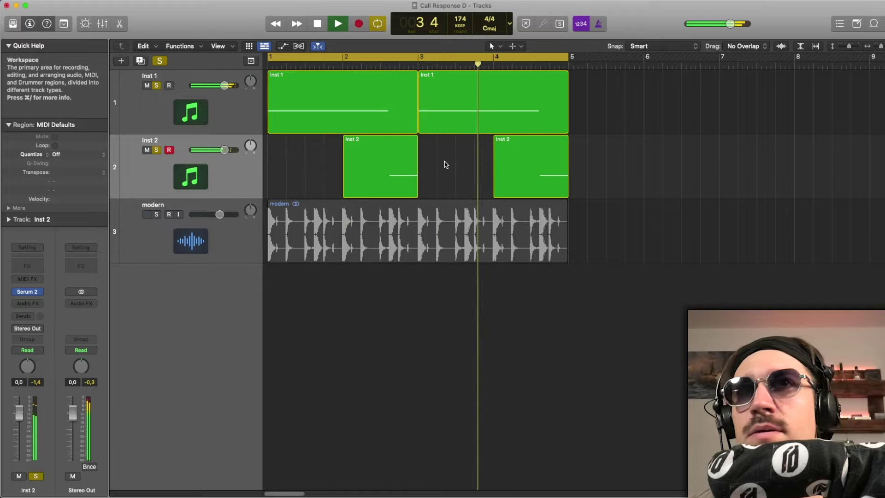
{"action": "key", "text": "space"}
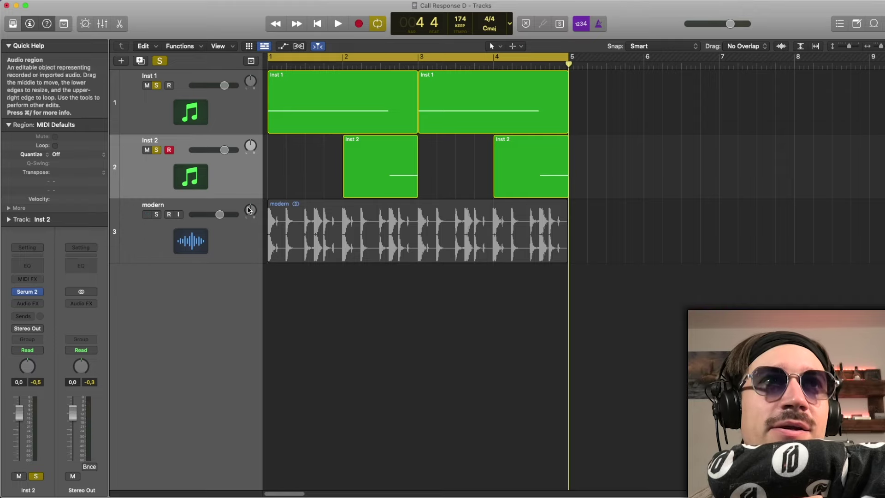
Solo the modern drum track as well and listen to the complete Call Response D loop
{"action": "left_click", "coordinate": [156, 215]}
{"action": "key", "text": "space"}
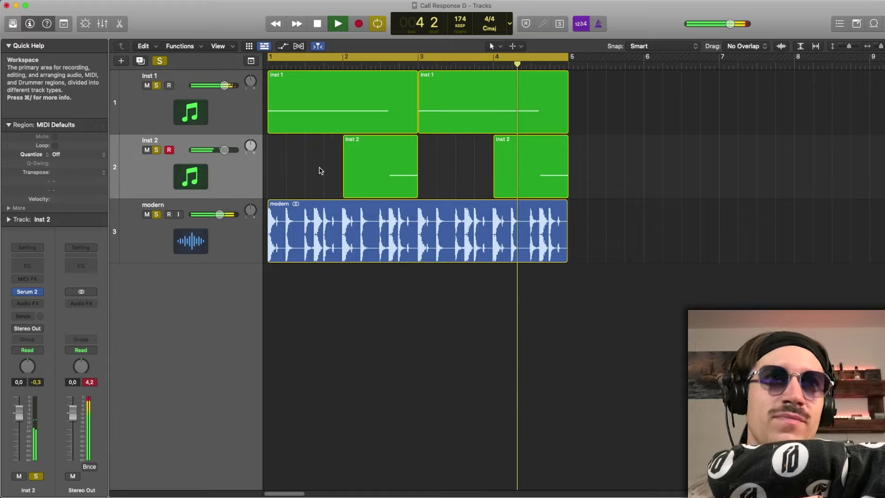
{"action": "key", "text": "space"}
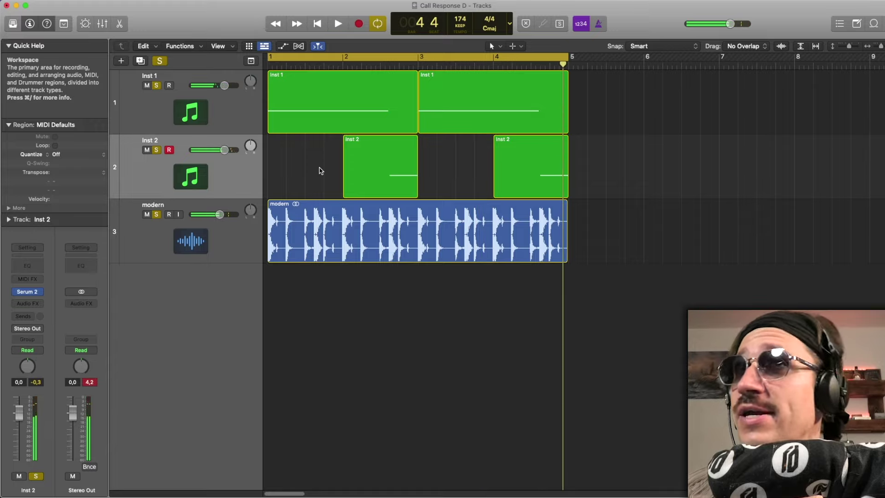